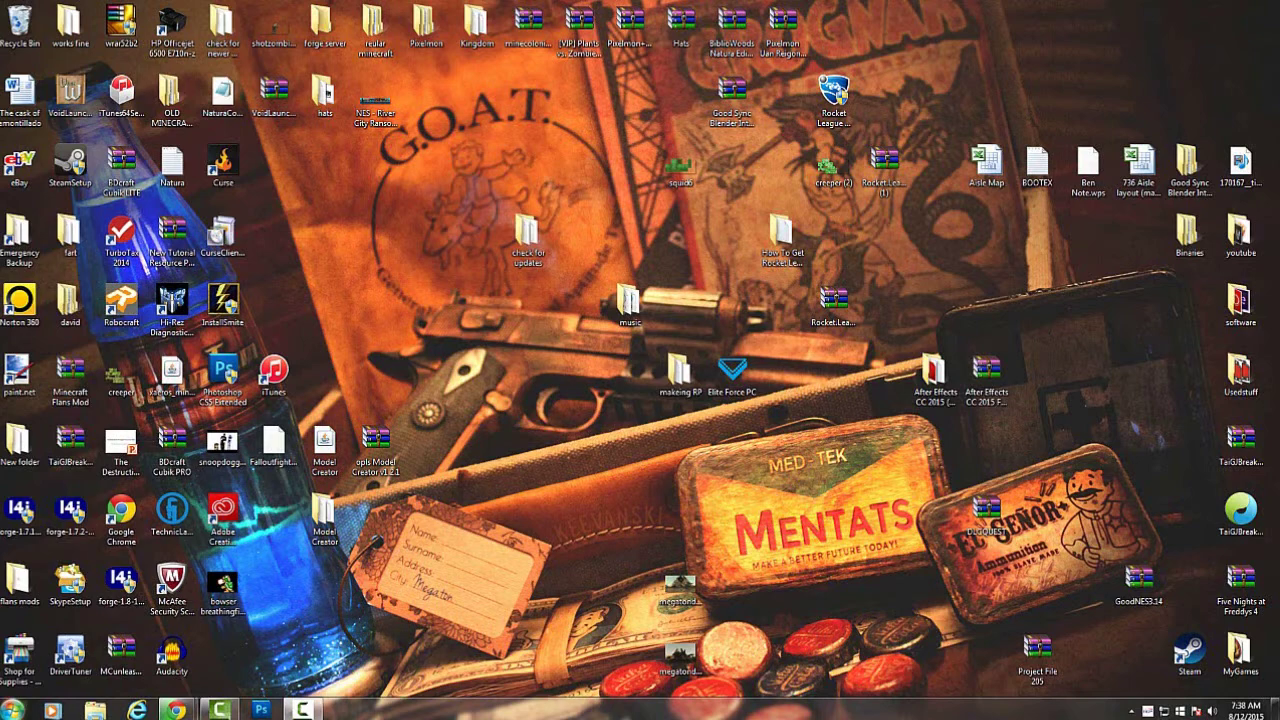
# - Open Control Panel from the Start menu and go to the Hardware and Sound category
pyautogui.click(10, 707)
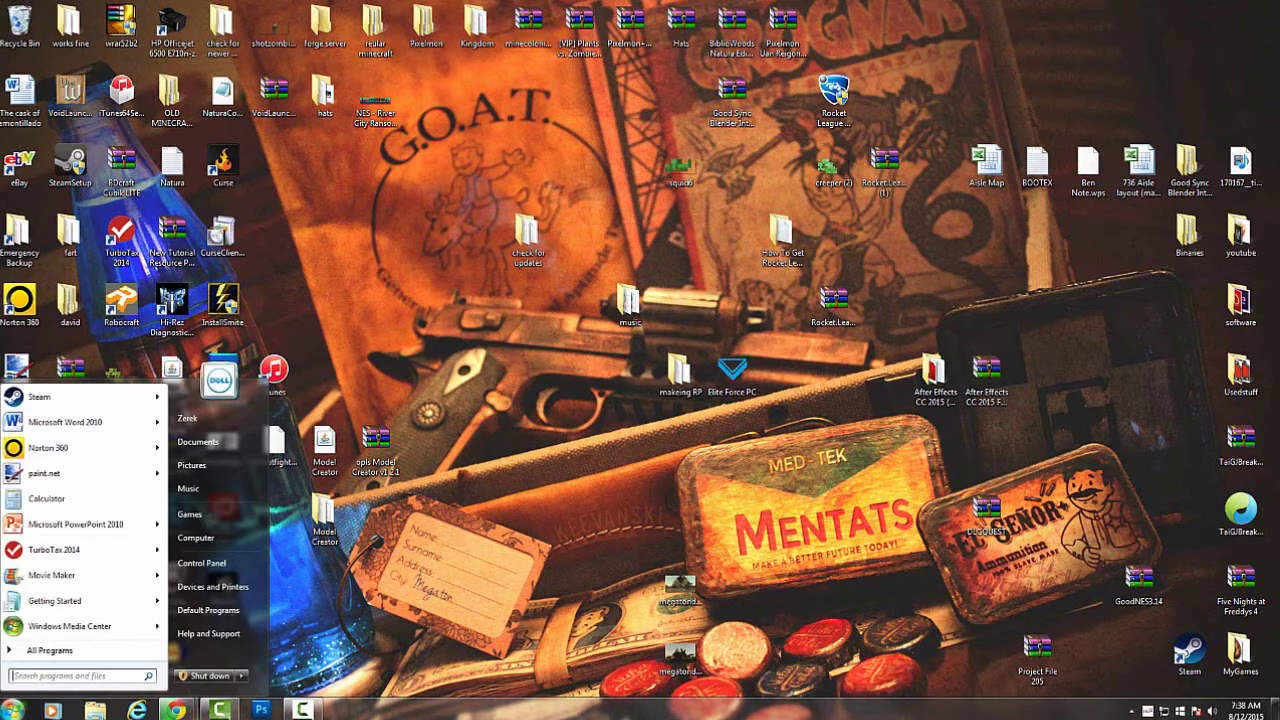
pyautogui.click(243, 541)
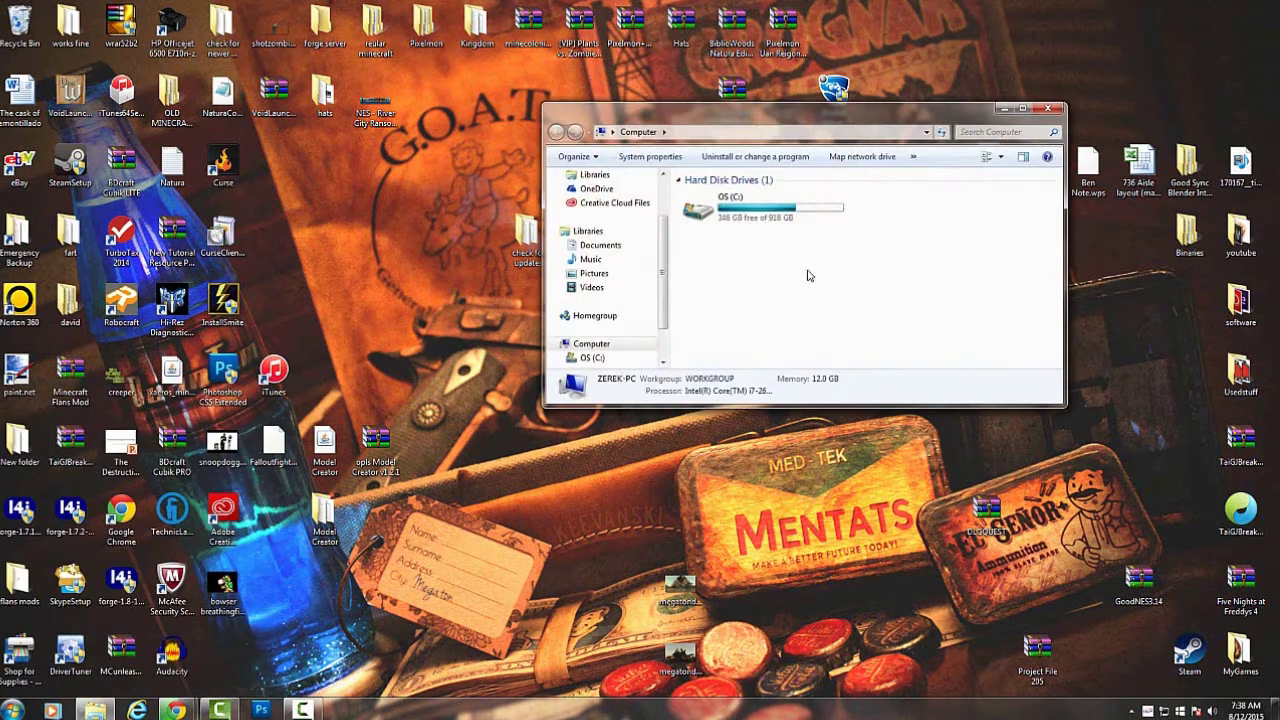
pyautogui.click(1046, 107)
pyautogui.click(12, 708)
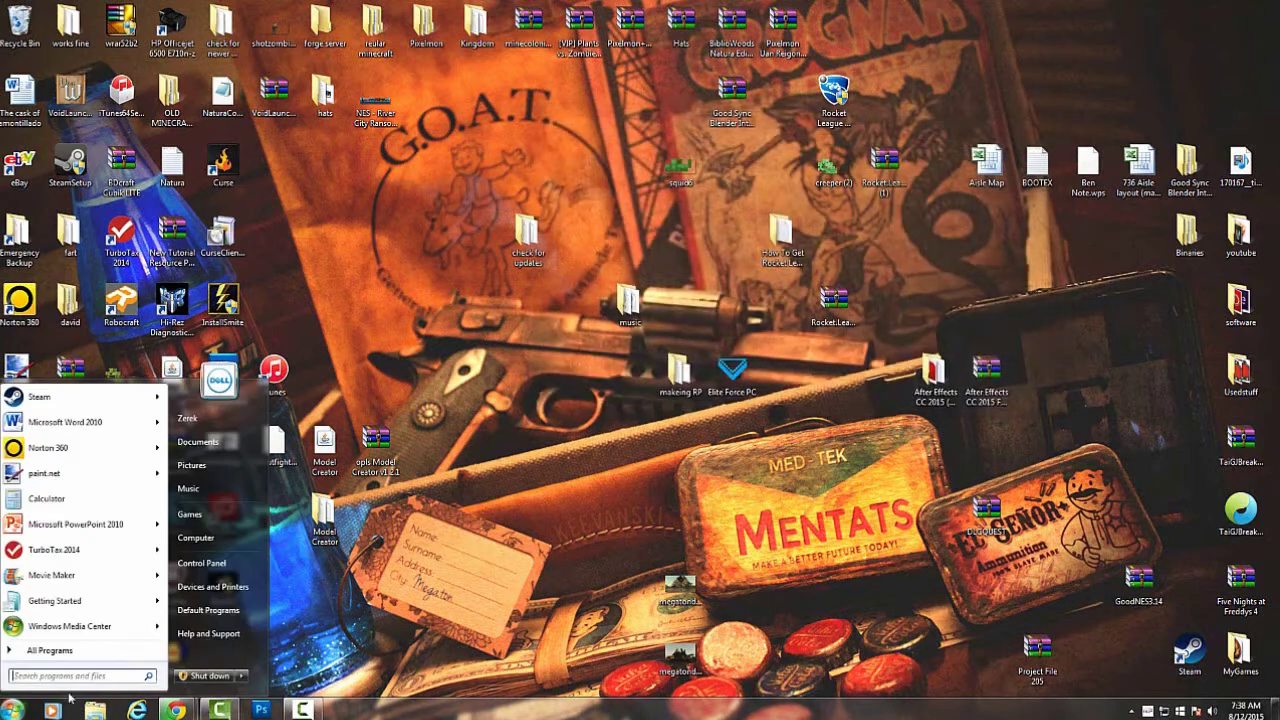
pyautogui.click(204, 560)
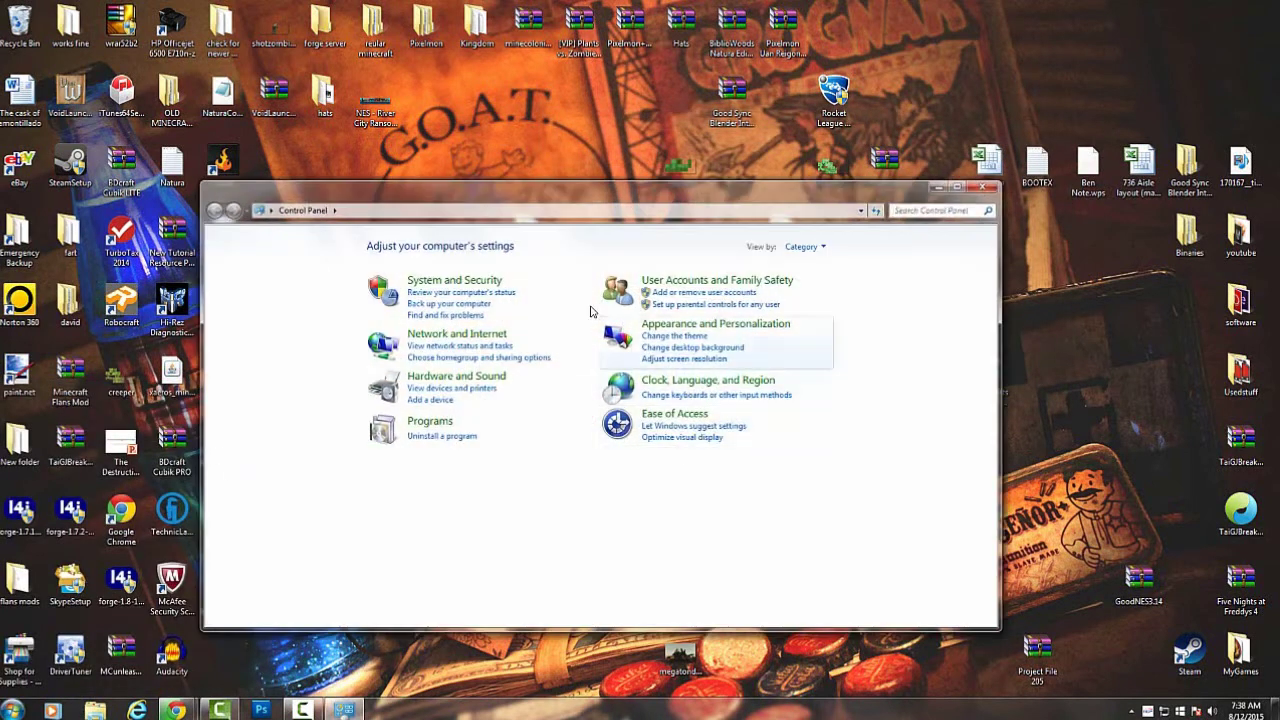
pyautogui.click(443, 376)
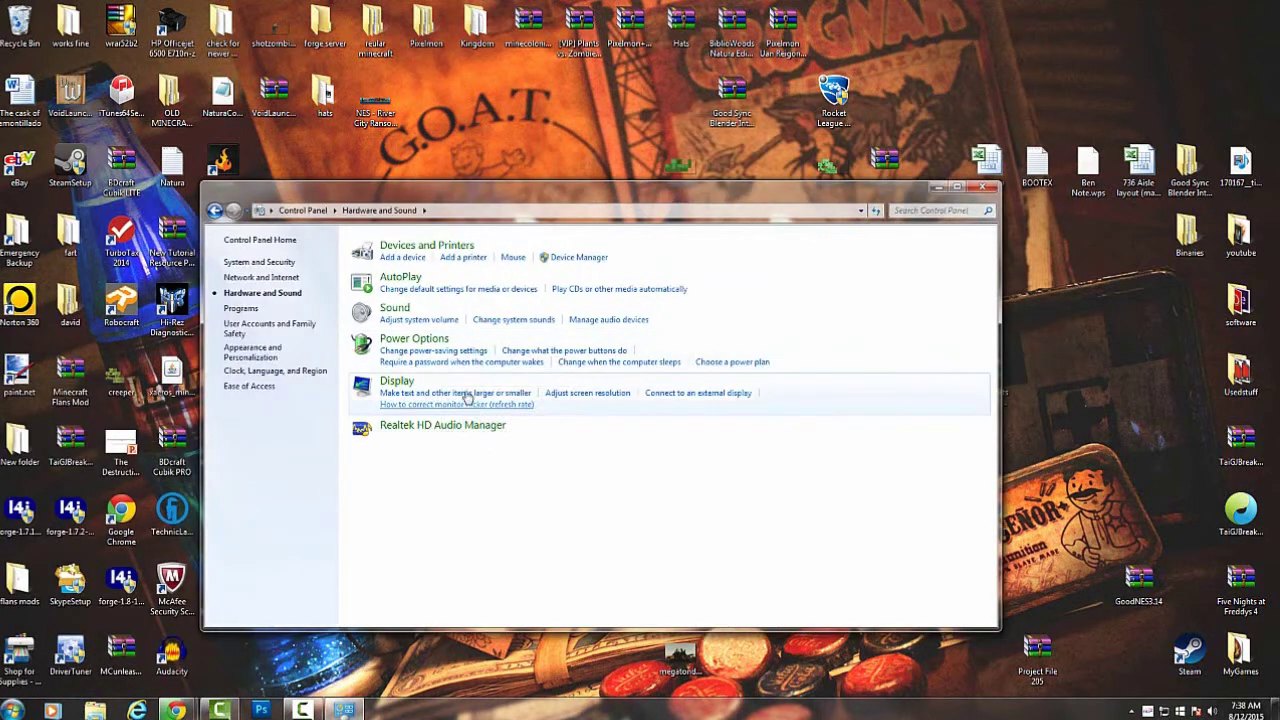
pyautogui.click(395, 308)
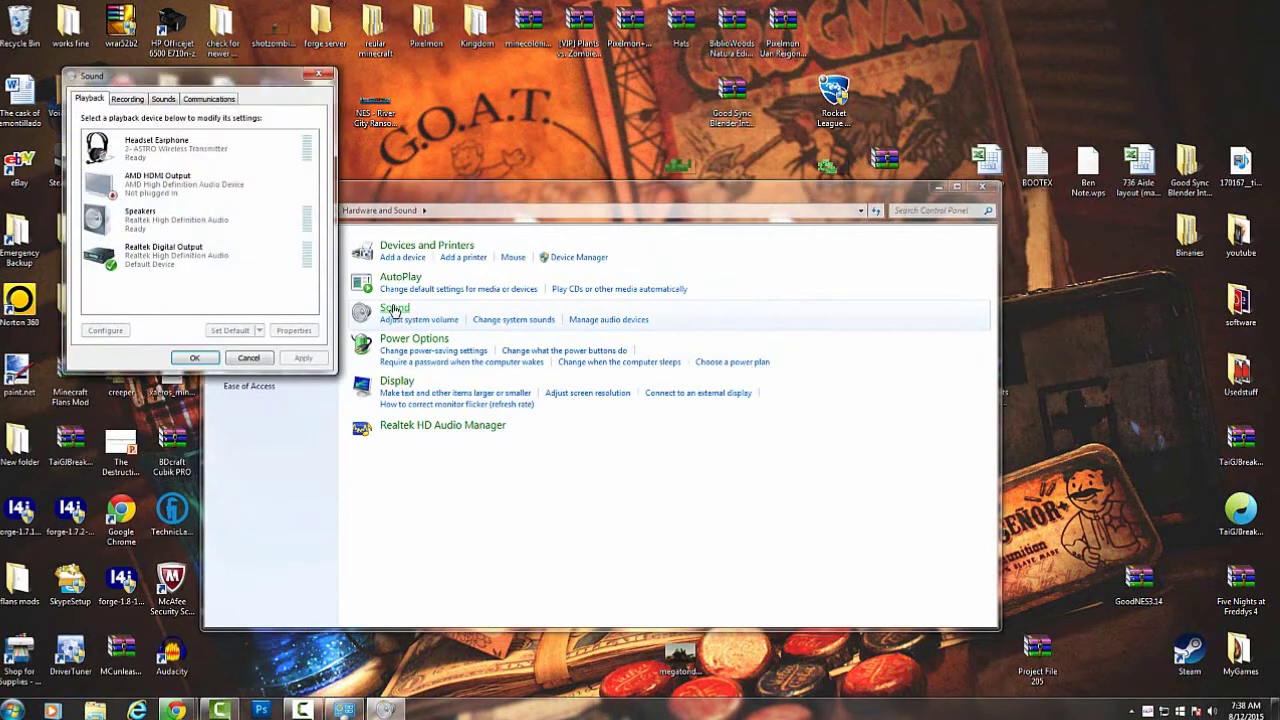
pyautogui.moveTo(232, 86); pyautogui.dragTo(609, 128)
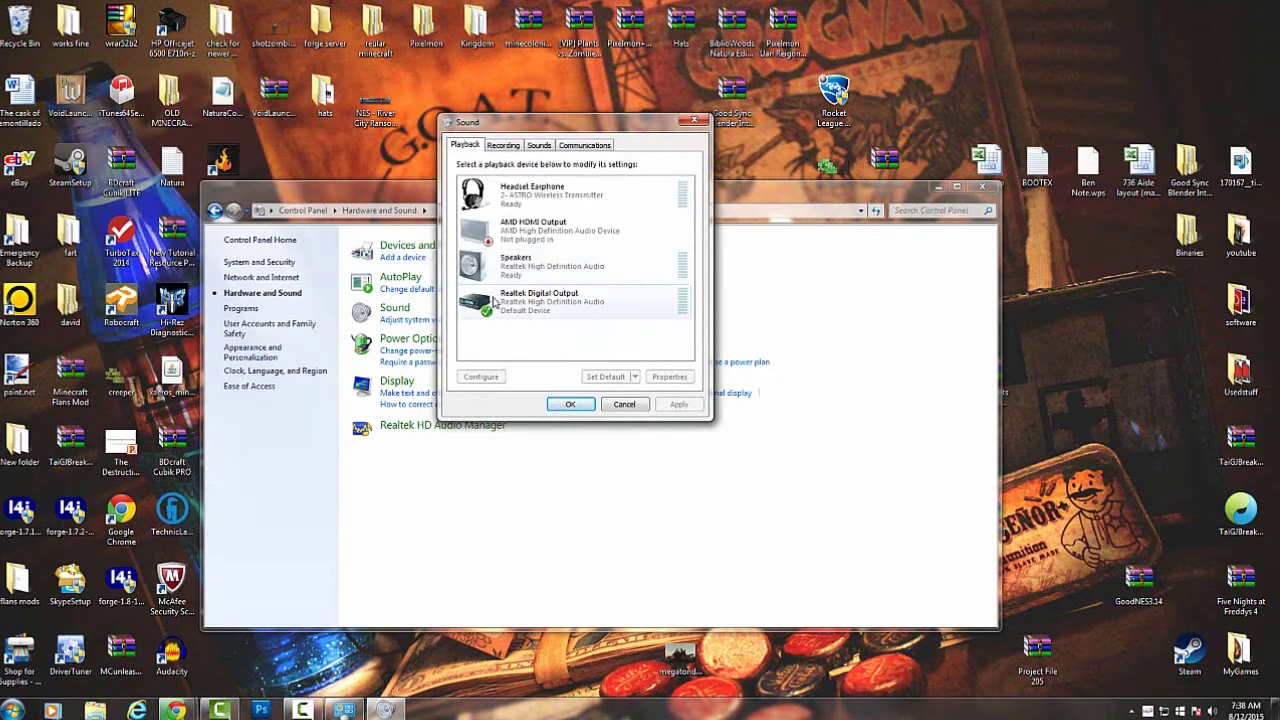
pyautogui.click(530, 200)
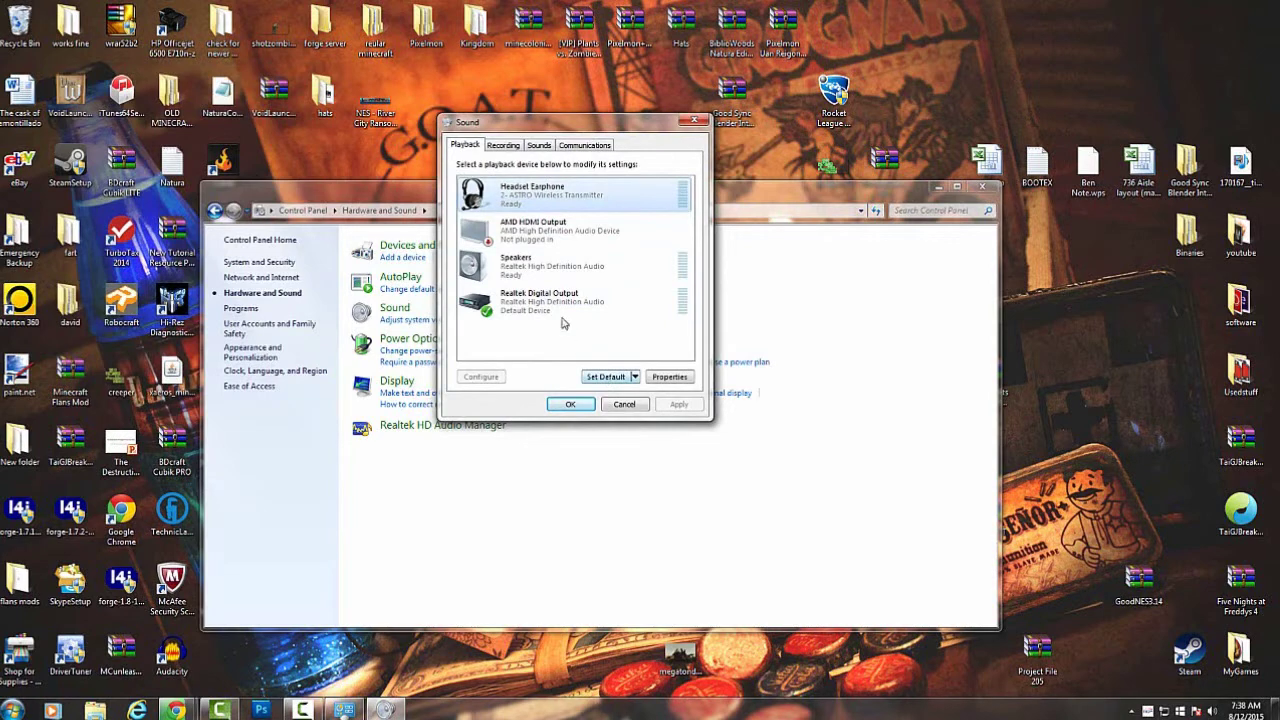
pyautogui.click(562, 310)
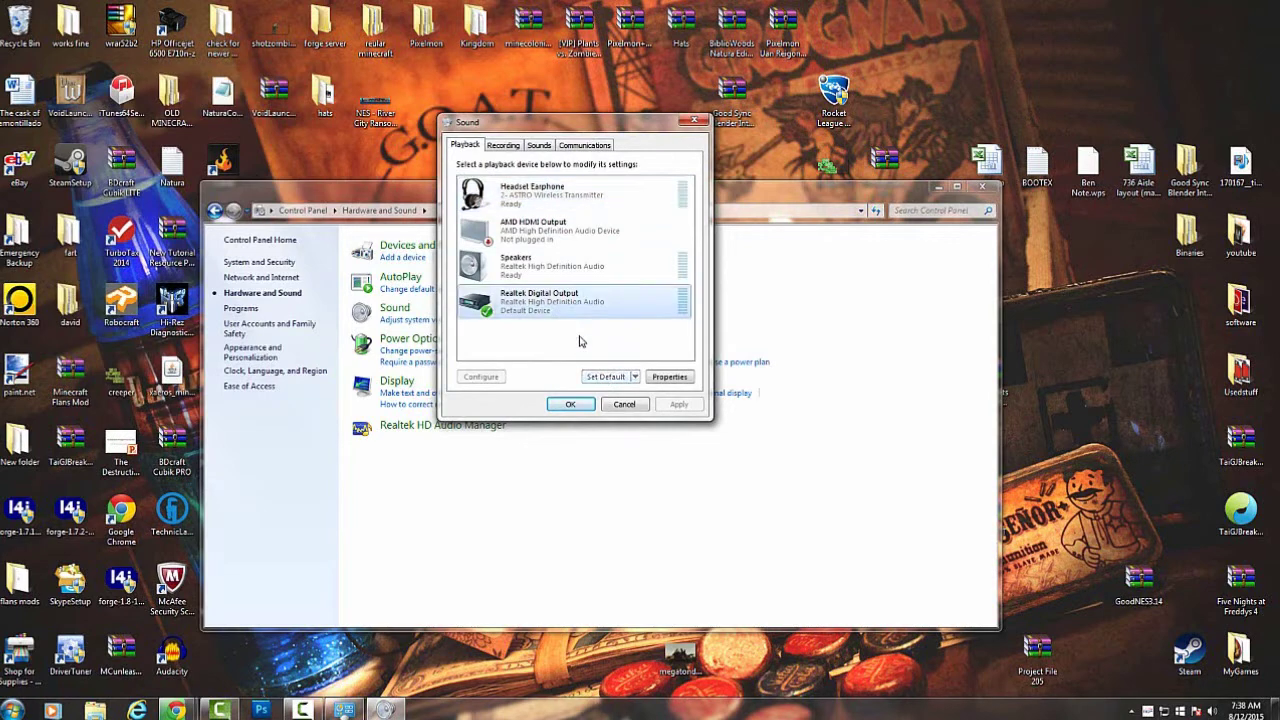
pyautogui.click(504, 145)
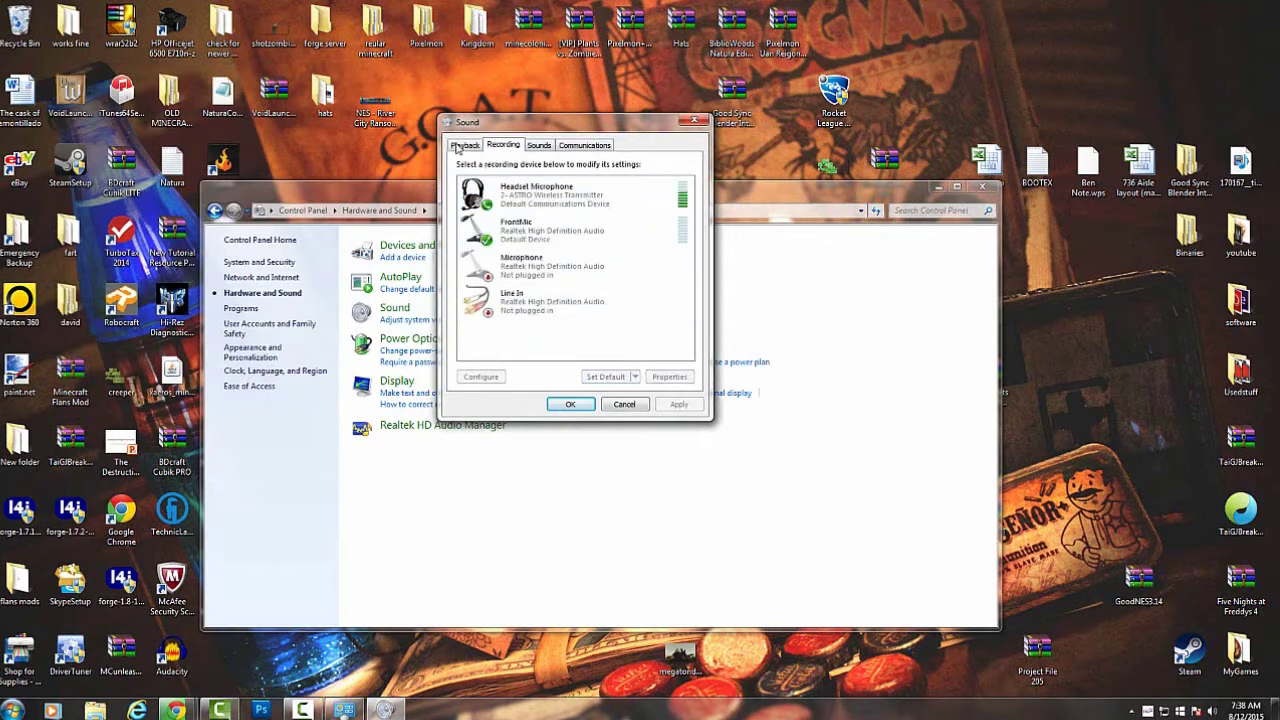
pyautogui.click(540, 146)
pyautogui.click(503, 146)
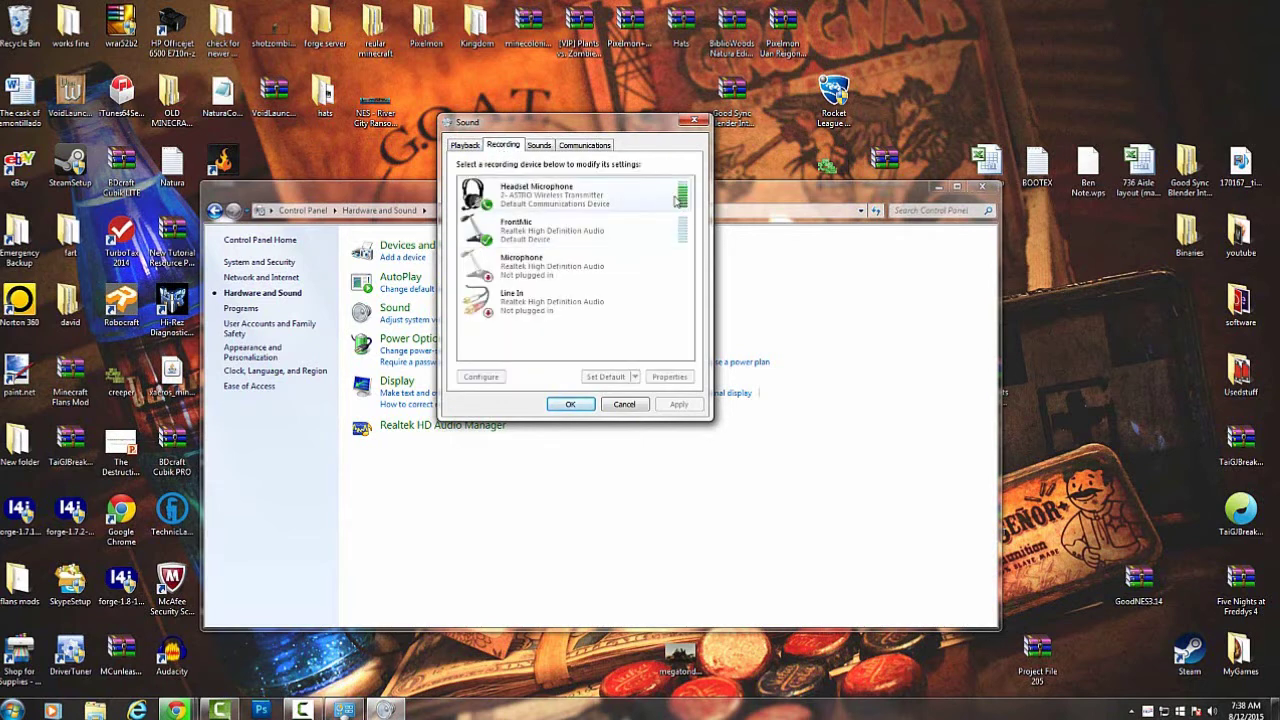
pyautogui.click(543, 146)
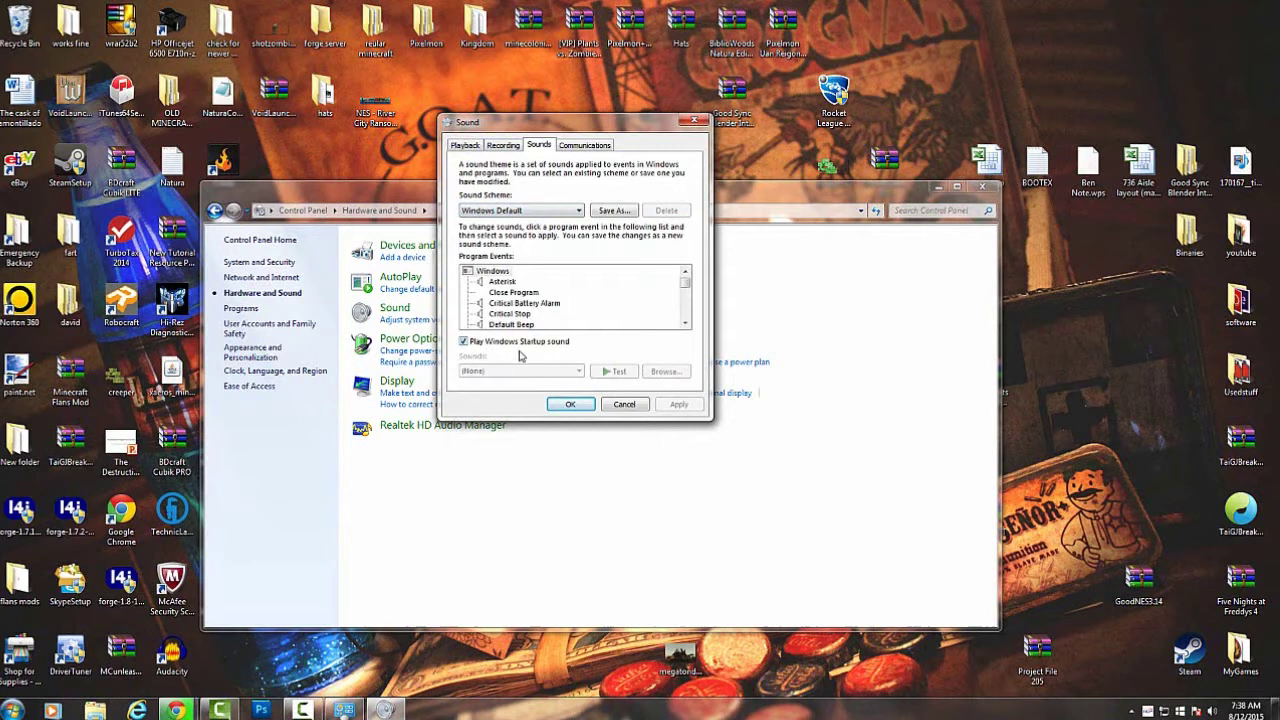
pyautogui.click(585, 148)
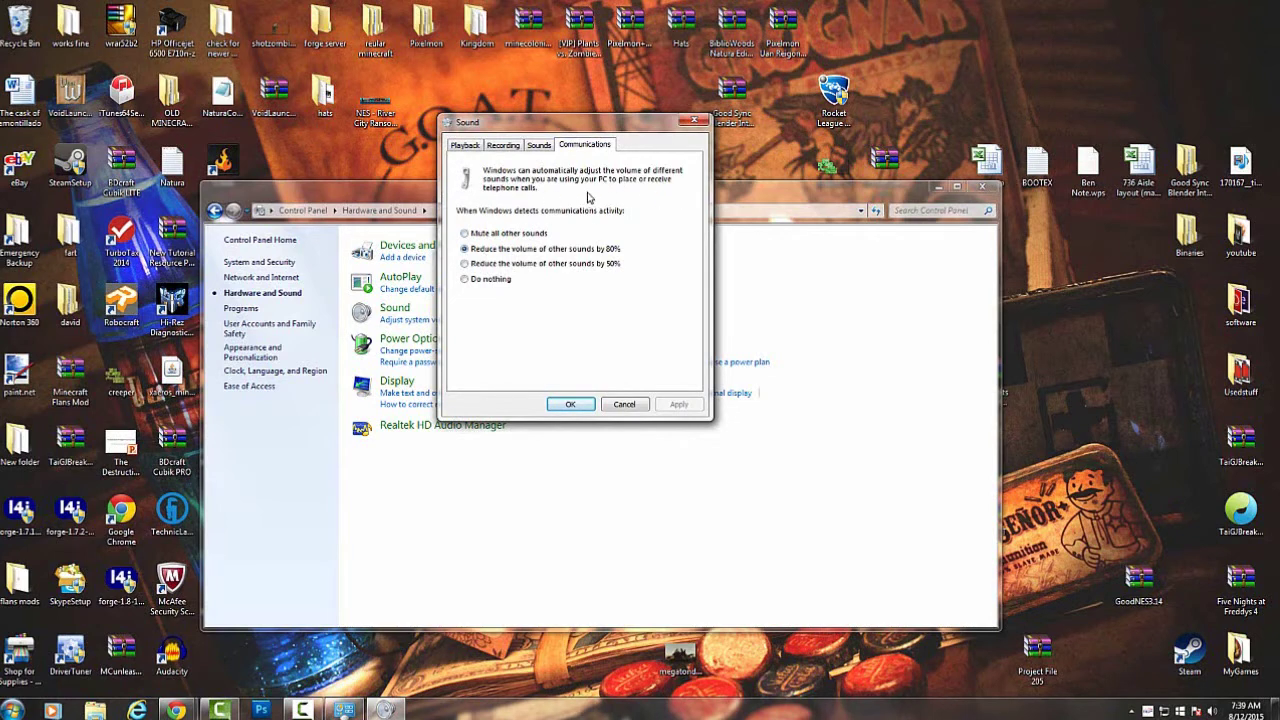
pyautogui.click(466, 145)
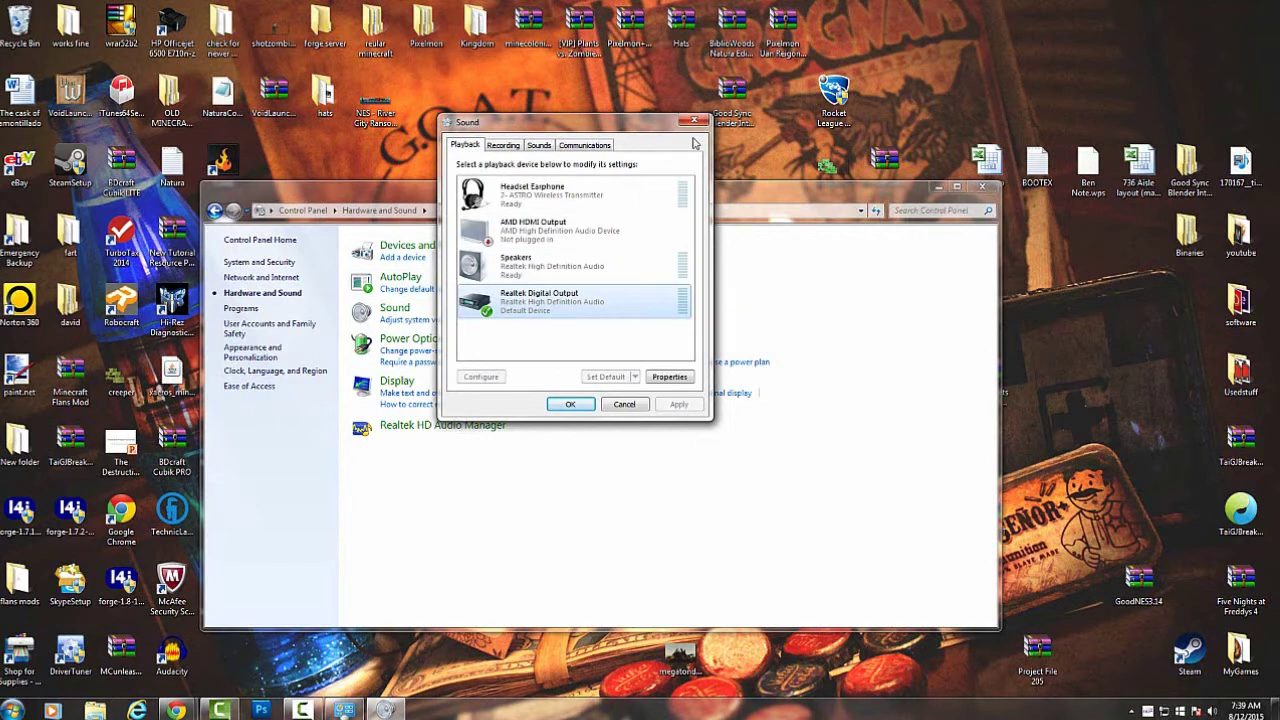
# - Review the Realtek Digital Output's supported formats, levels, enhancements and advanced settings, test its default format, then close it
pyautogui.click(664, 377)
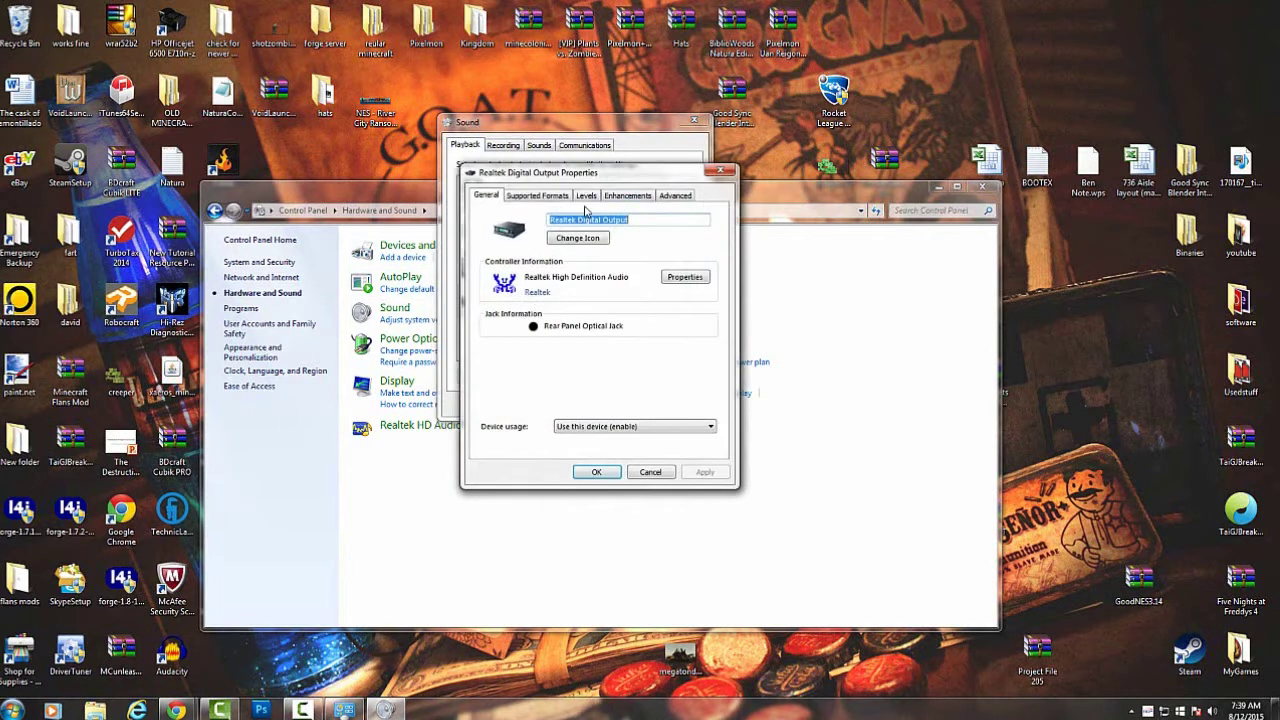
pyautogui.moveTo(551, 180); pyautogui.dragTo(720, 184)
pyautogui.click(726, 202)
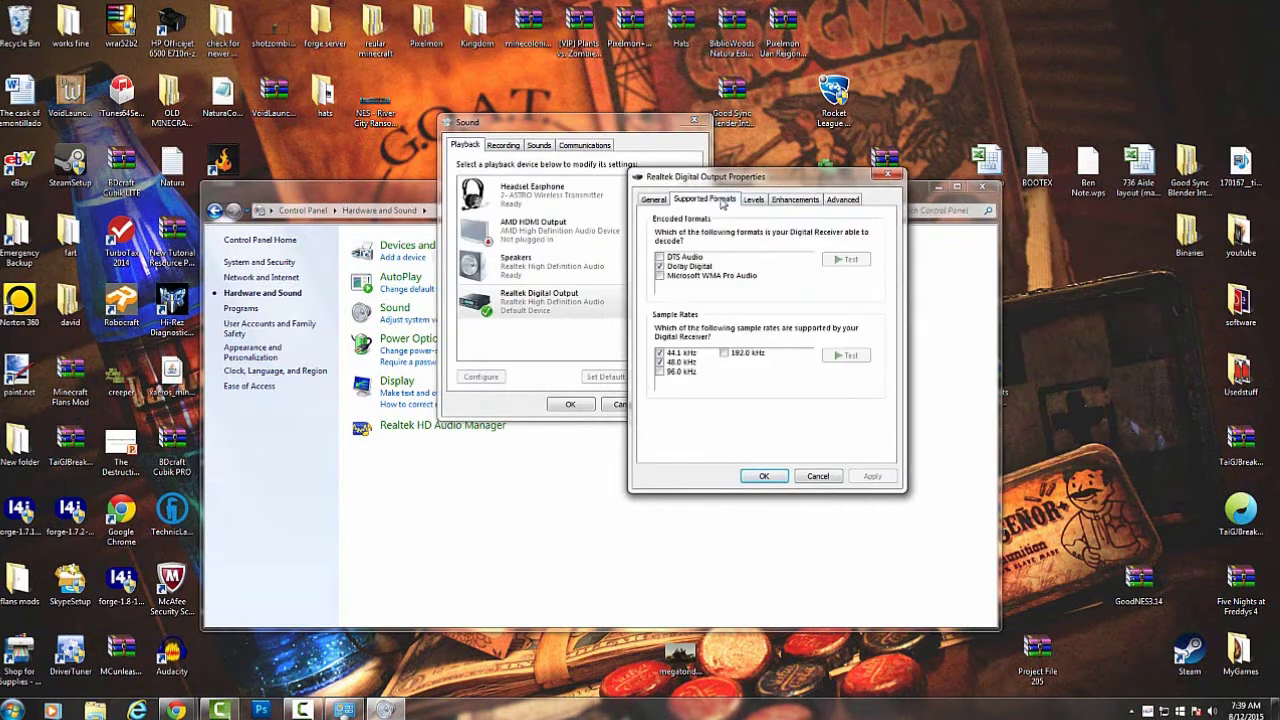
pyautogui.click(656, 201)
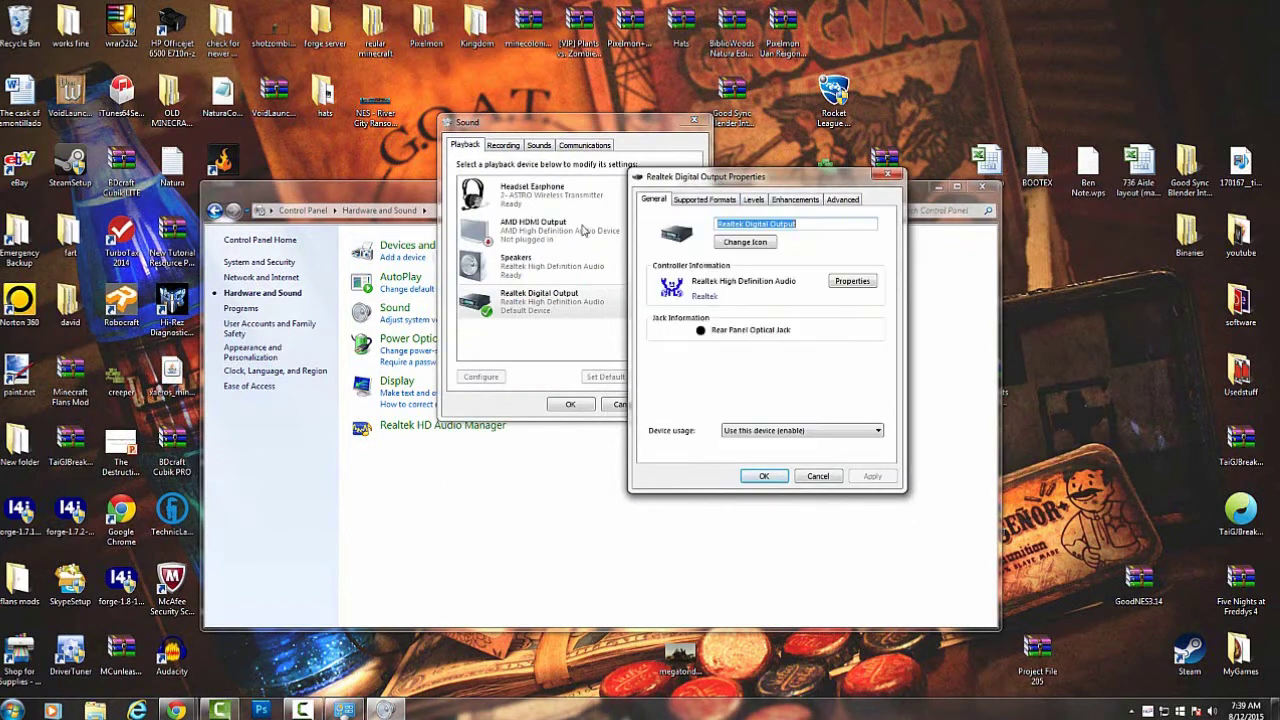
pyautogui.click(704, 202)
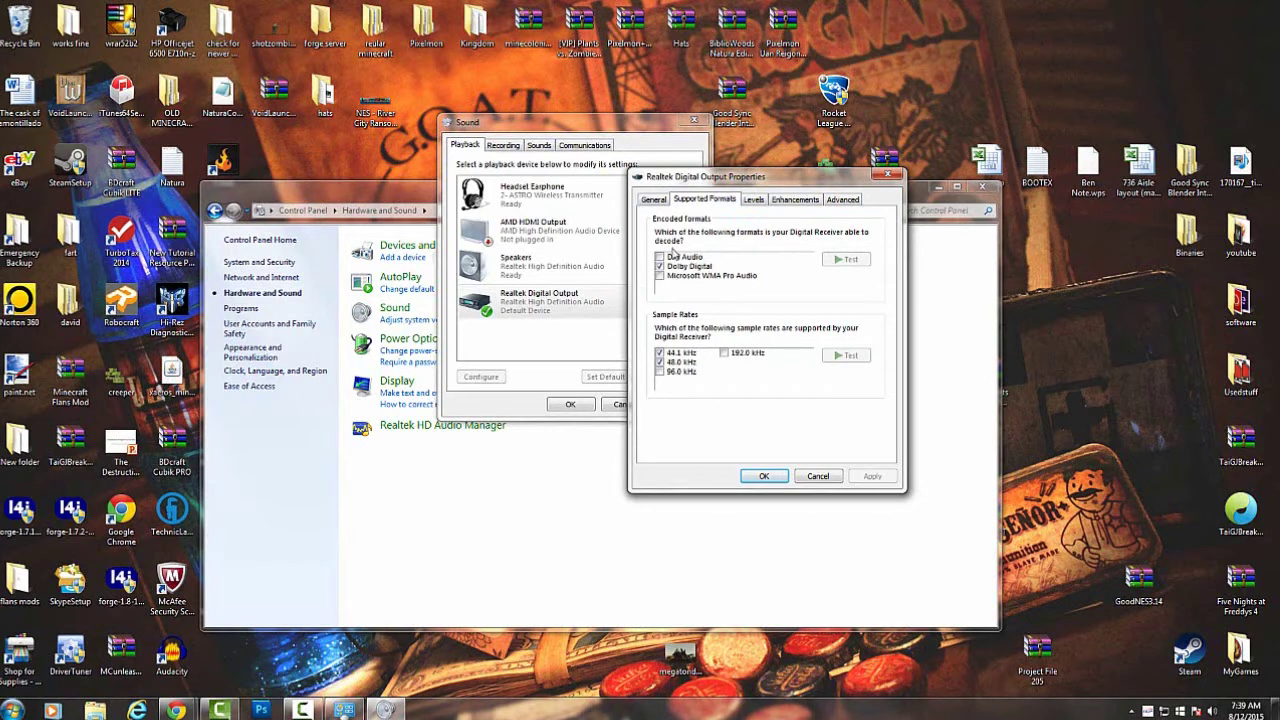
pyautogui.click(655, 200)
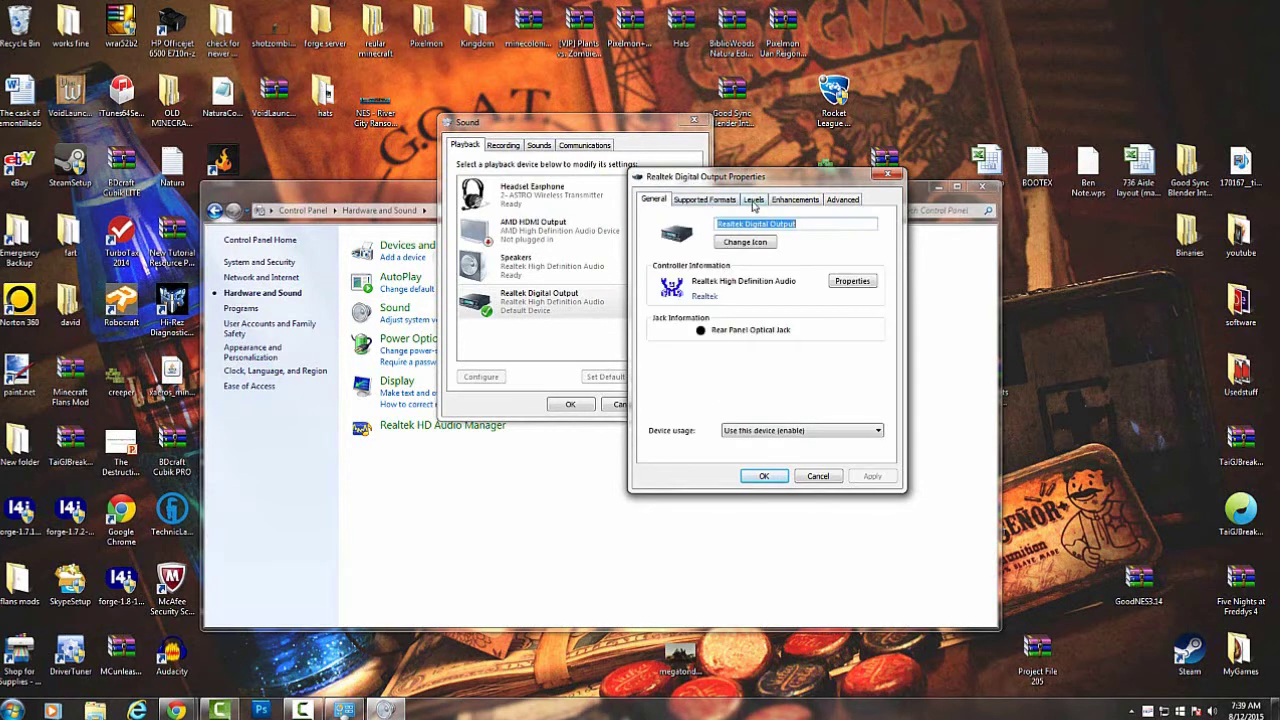
pyautogui.click(760, 201)
pyautogui.click(813, 201)
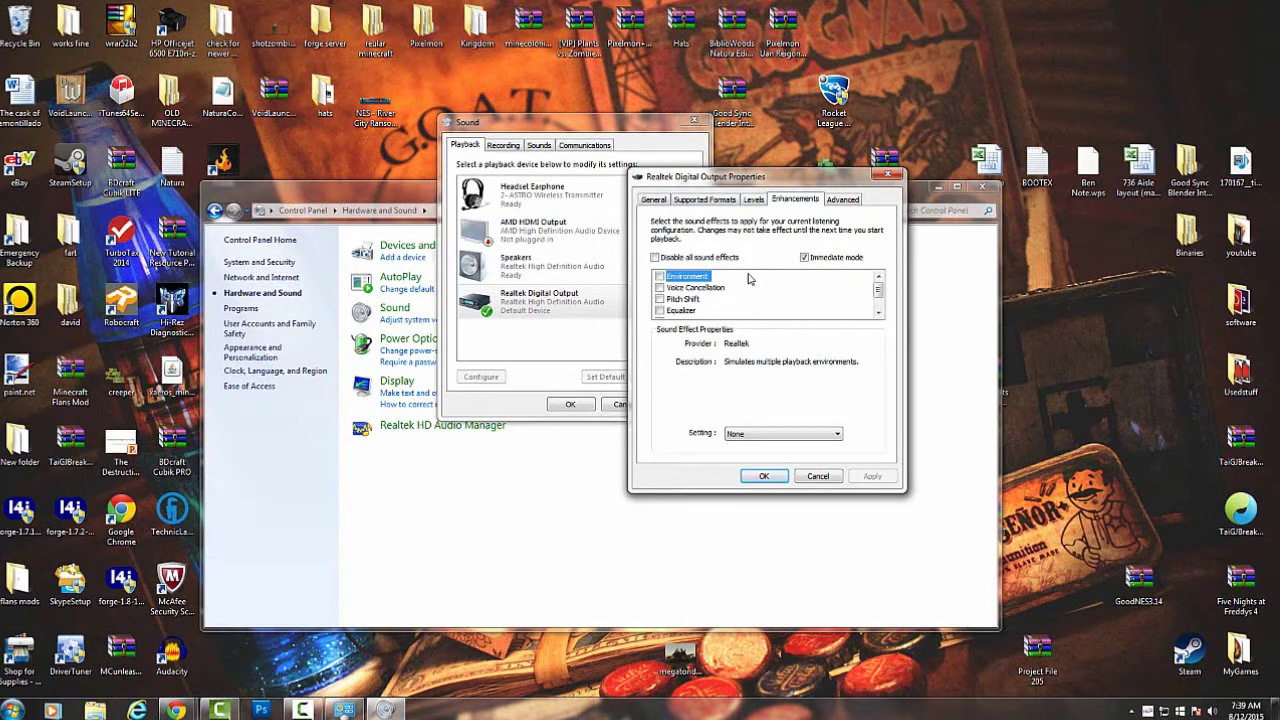
pyautogui.moveTo(880, 291)
pyautogui.mouseDown()
pyautogui.moveTo(880, 311)
pyautogui.moveTo(880, 289)
pyautogui.mouseUp()
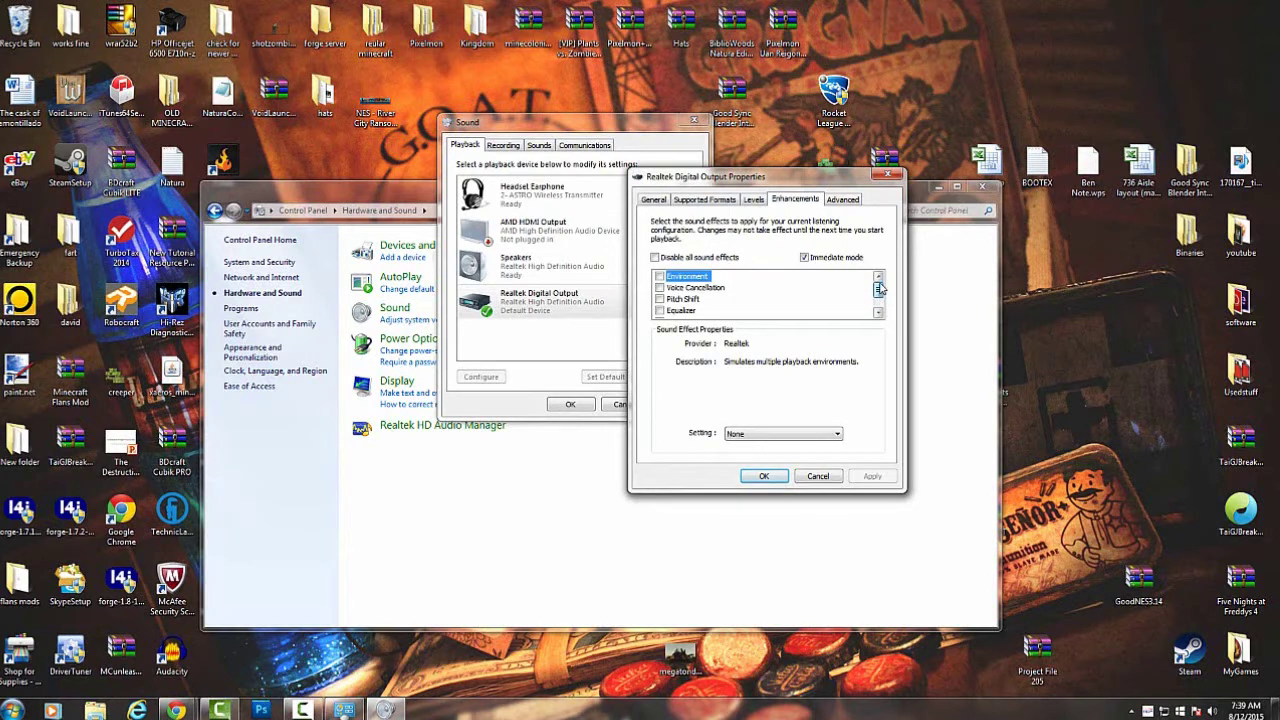
pyautogui.click(838, 200)
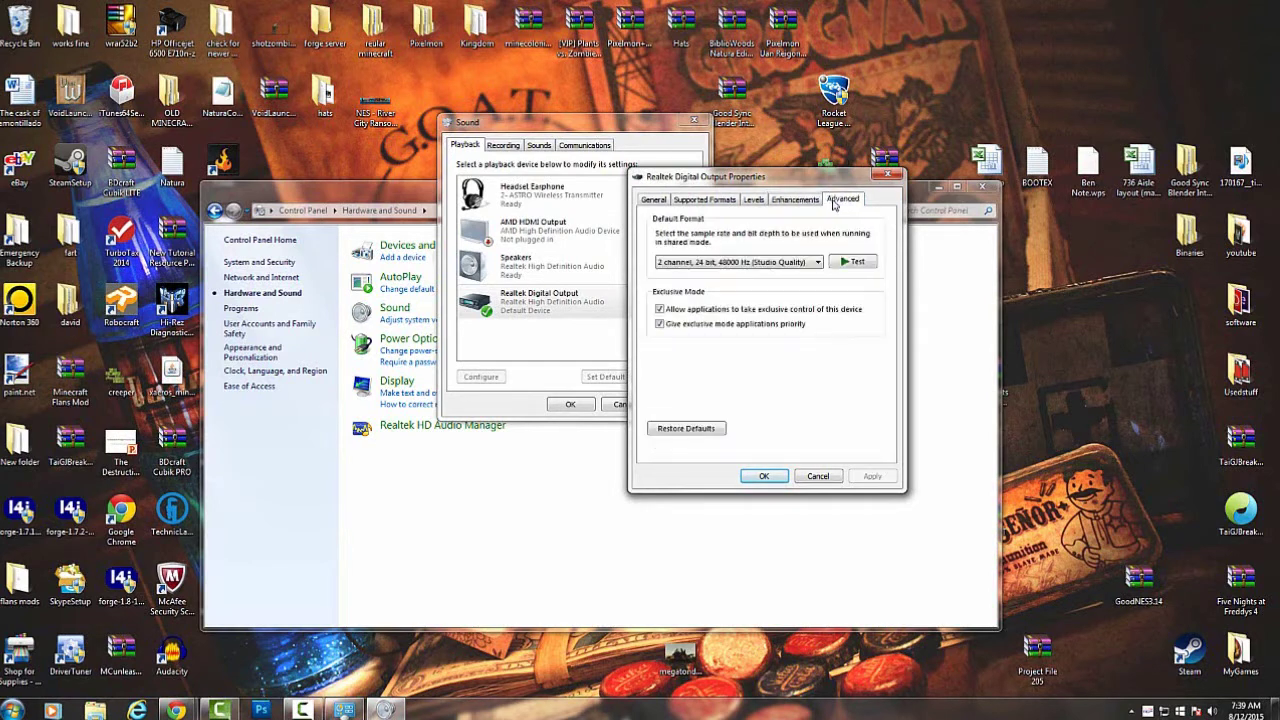
pyautogui.click(853, 262)
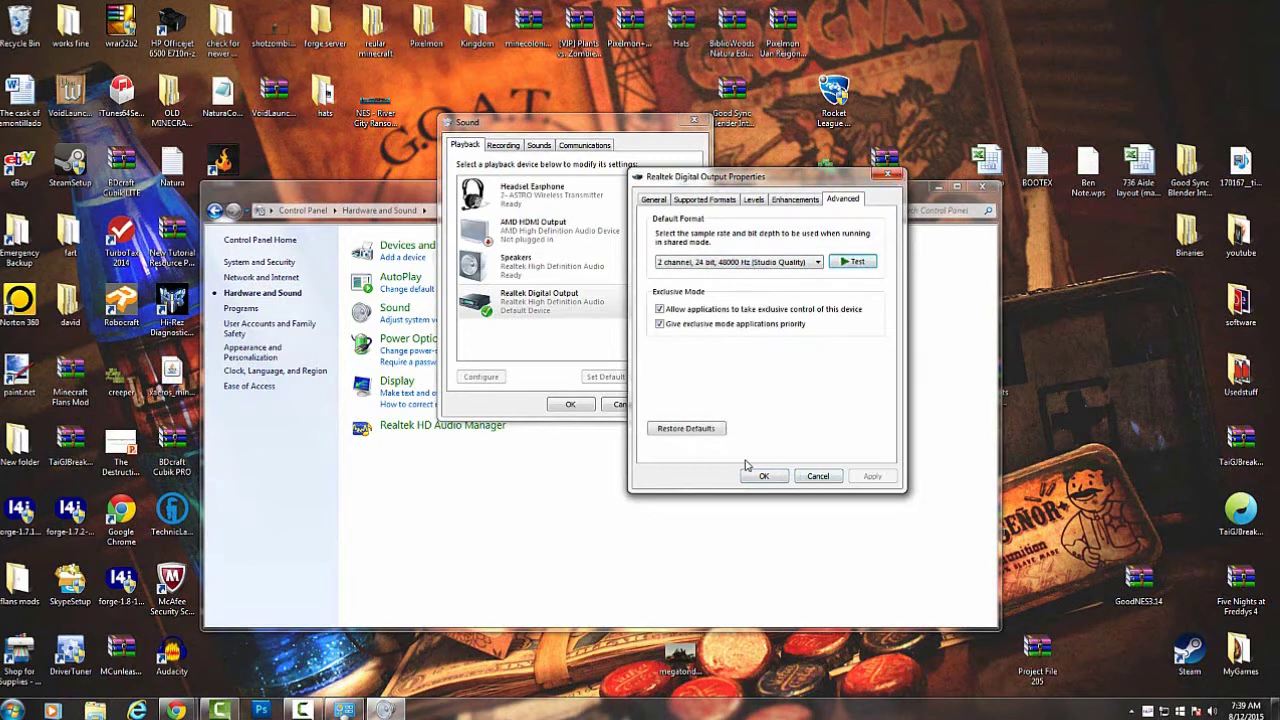
pyautogui.click(888, 176)
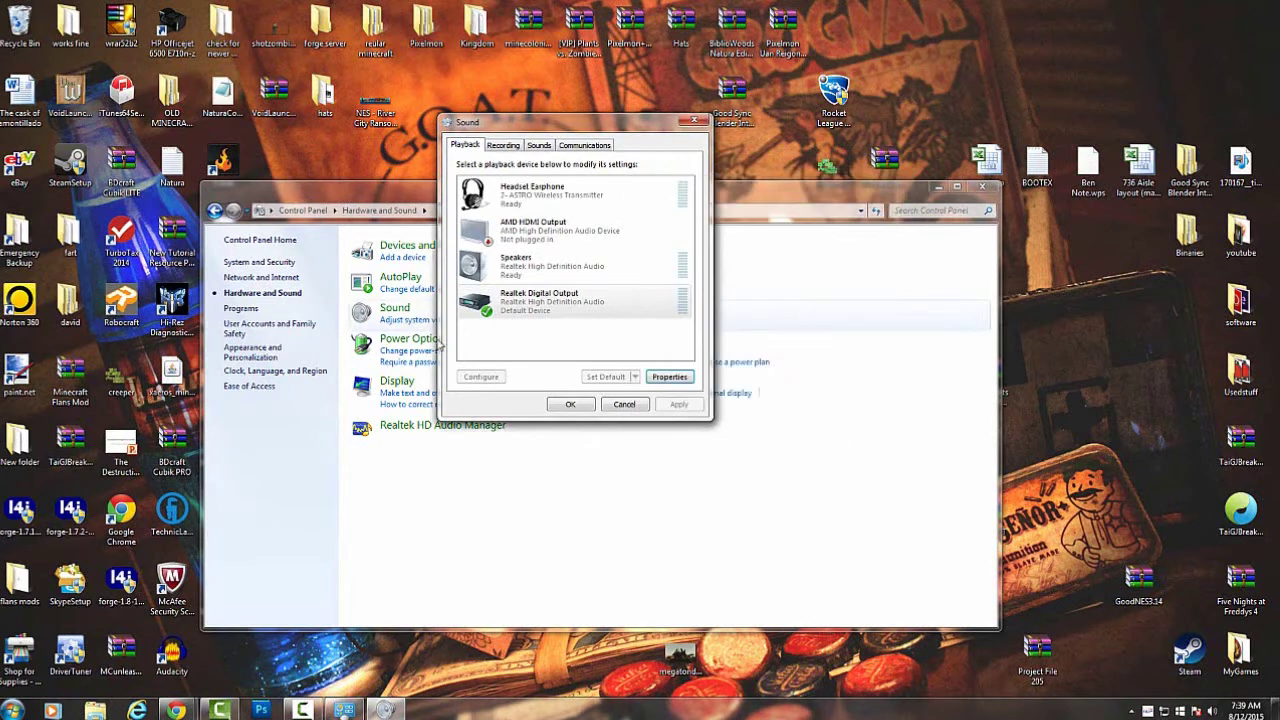
# - Check the Headset Earphone's Levels, Enhancements and Advanced tabs, then close its properties and the Sound dialog
pyautogui.click(575, 200)
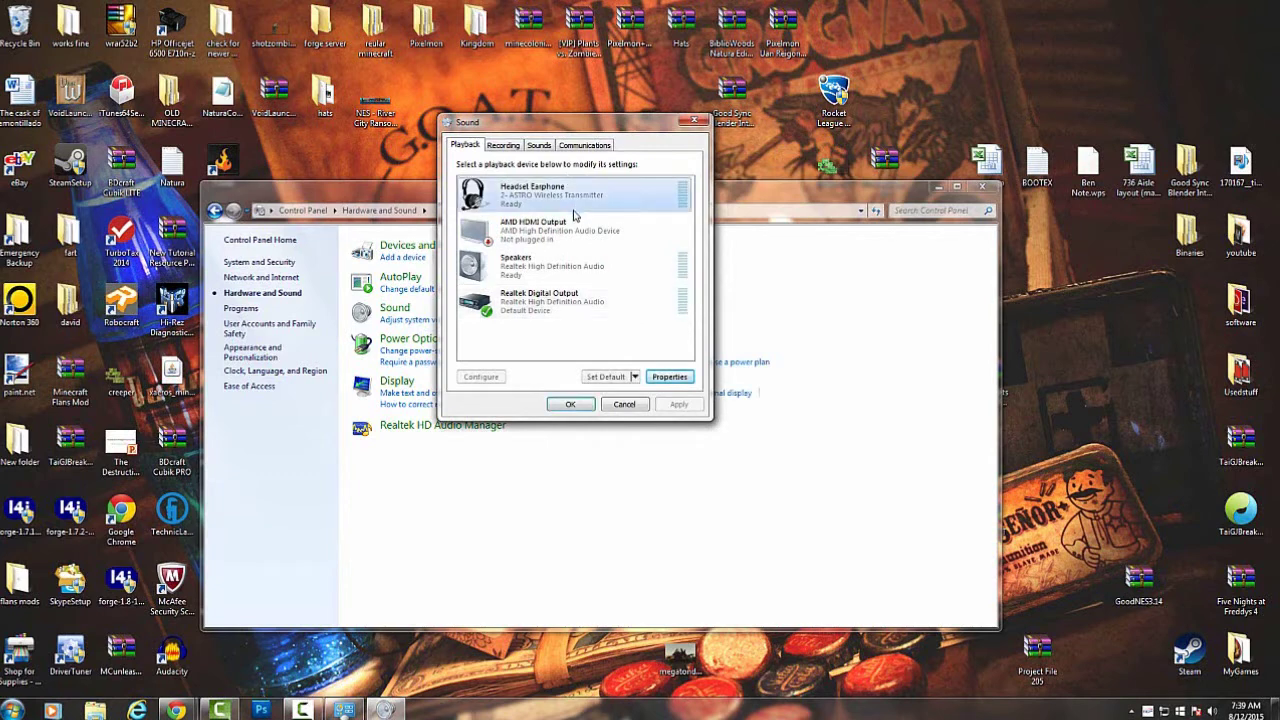
pyautogui.click(666, 377)
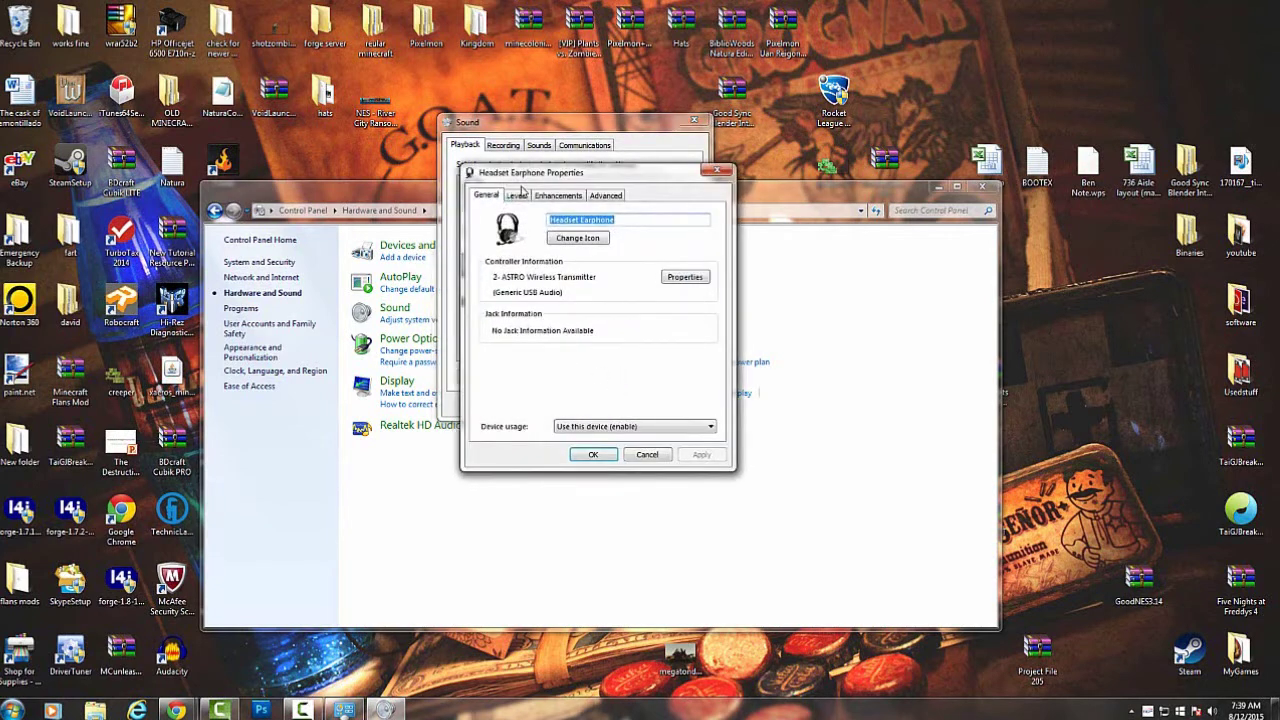
pyautogui.click(517, 196)
pyautogui.click(568, 196)
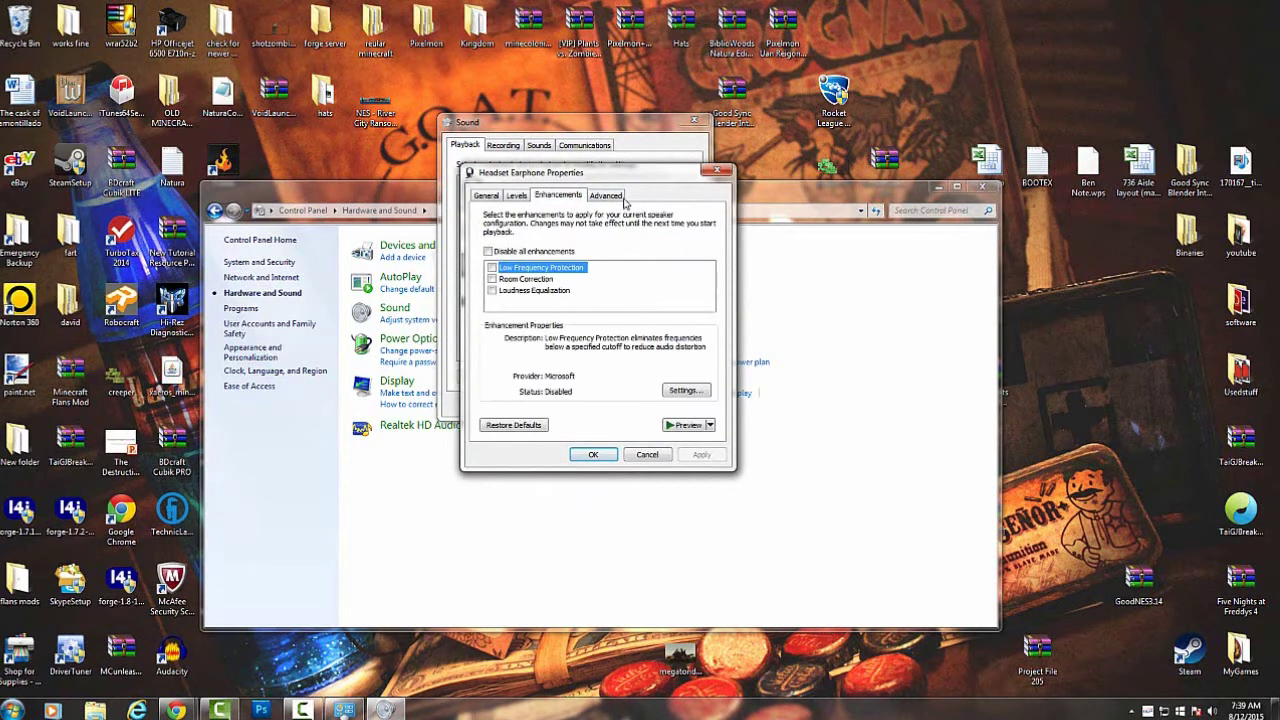
pyautogui.click(606, 196)
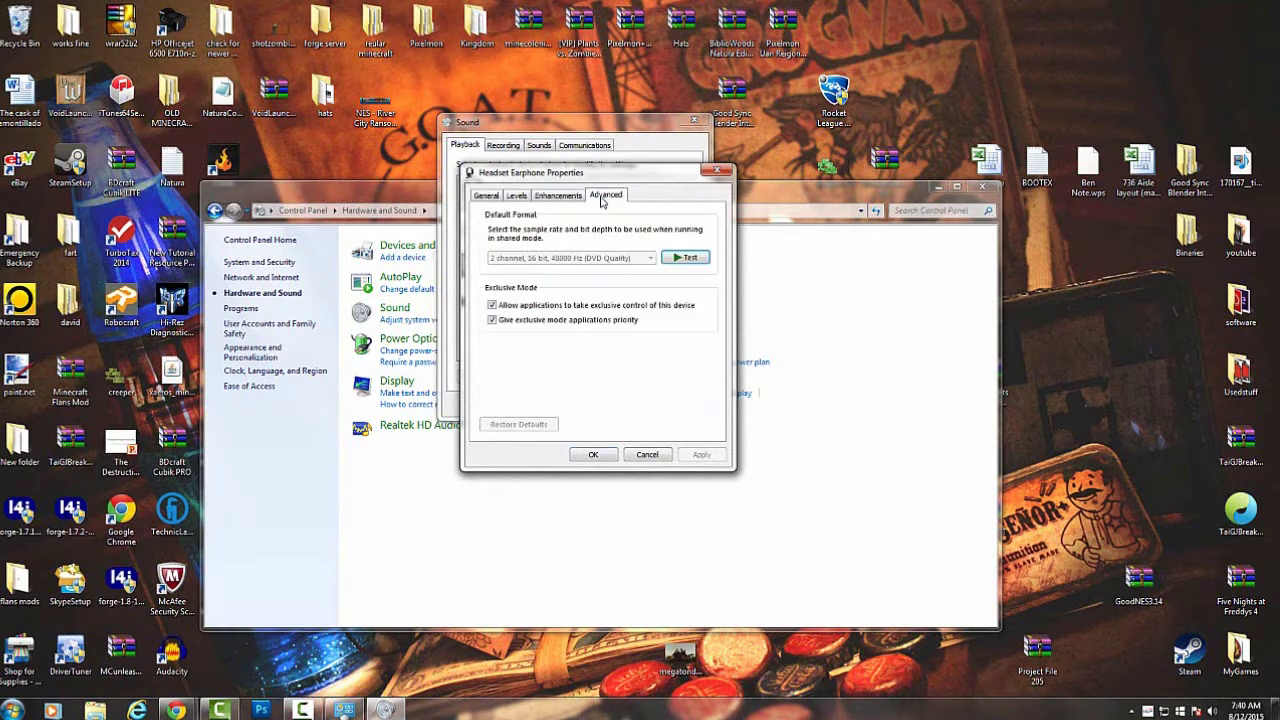
pyautogui.click(717, 171)
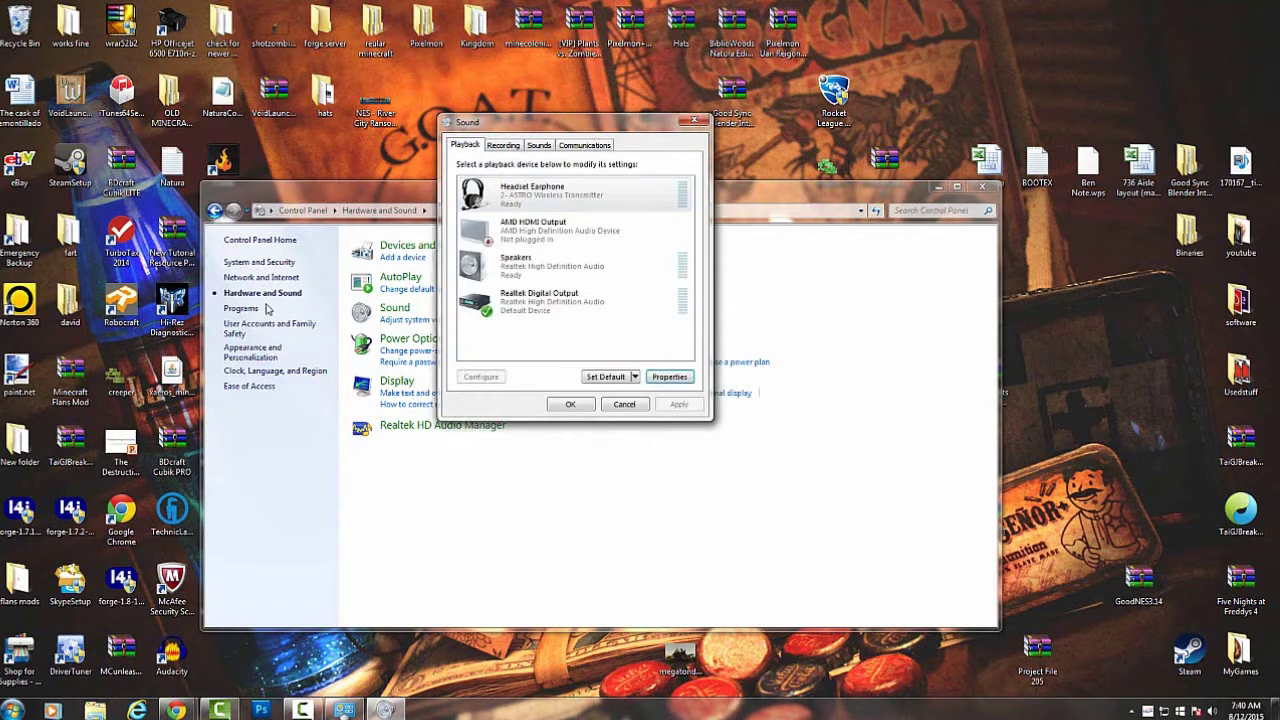
pyautogui.click(695, 122)
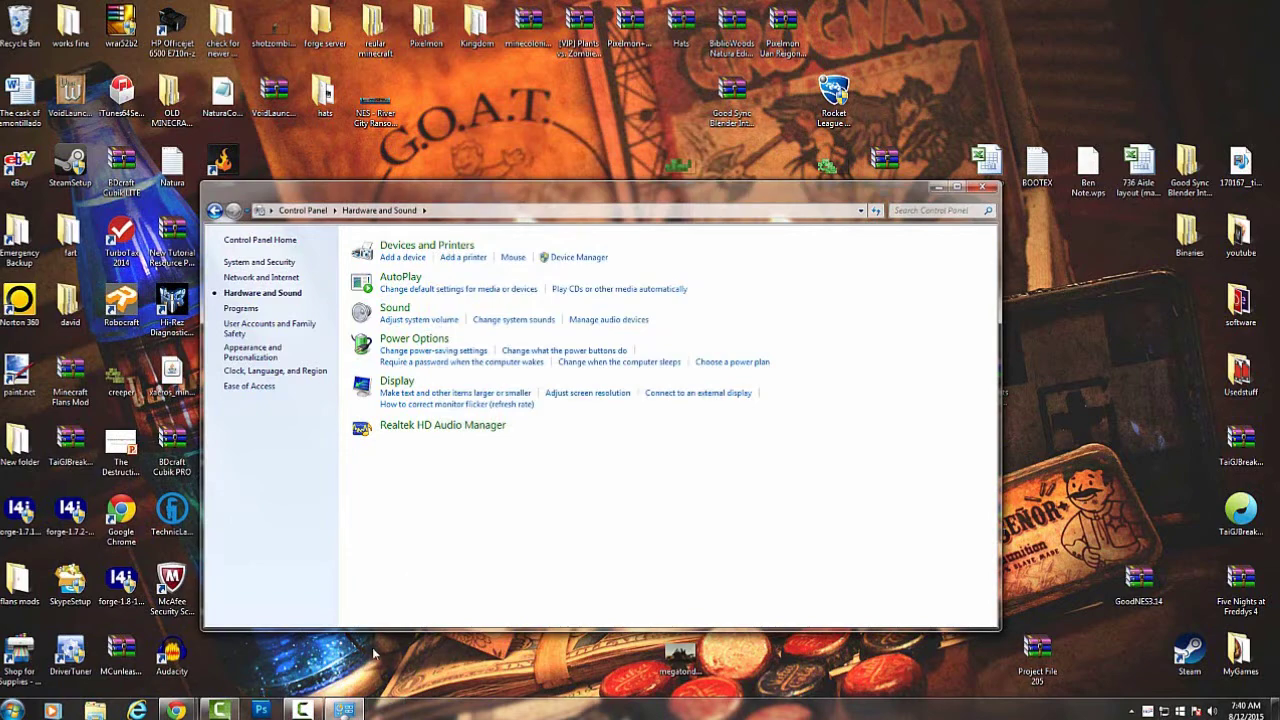
# - In Realtek HD Audio Manager, set FrontMic playback volume to 56, enable Noise Suppression, and save
pyautogui.click(458, 430)
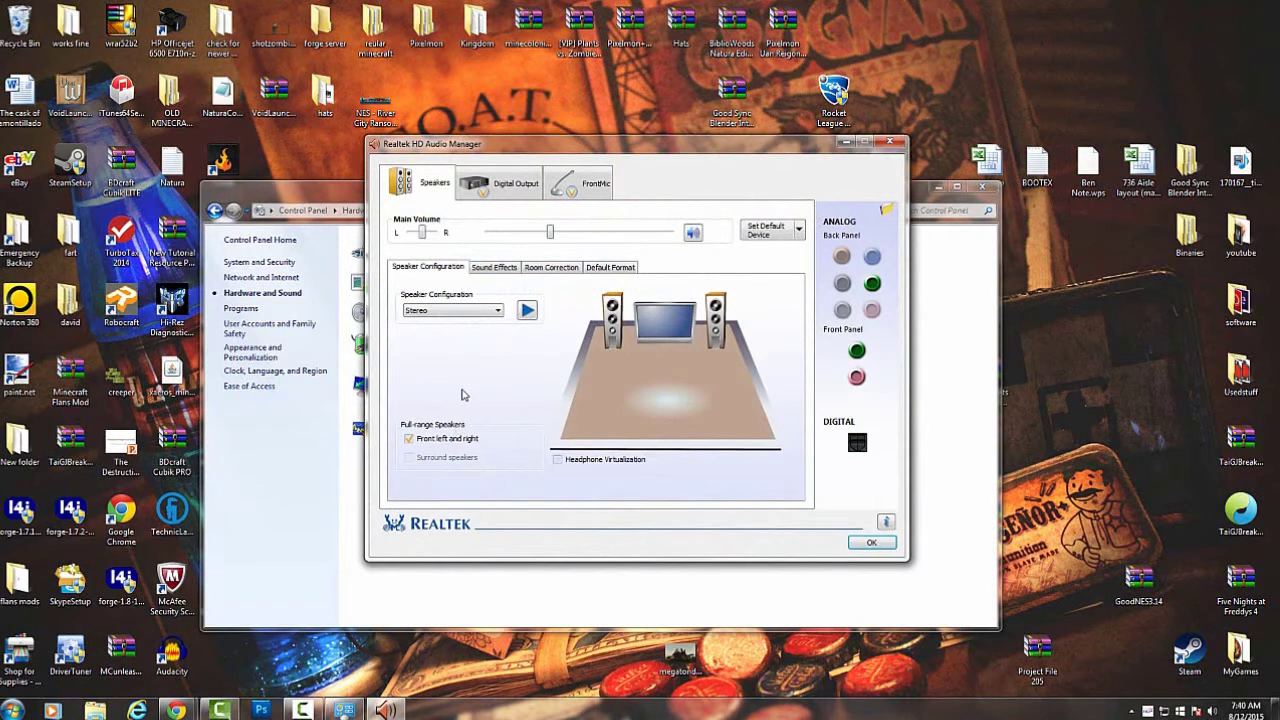
pyautogui.moveTo(478, 150); pyautogui.dragTo(875, 188)
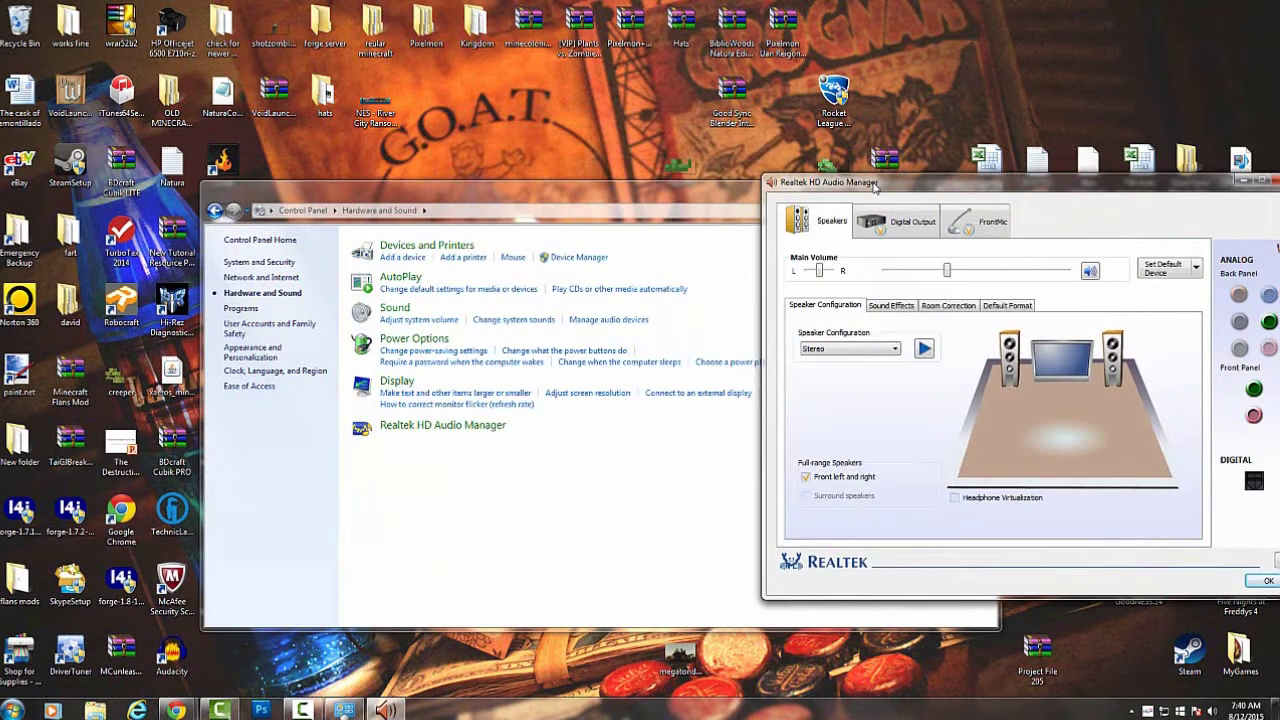
pyautogui.moveTo(967, 182); pyautogui.dragTo(508, 152)
pyautogui.click(462, 203)
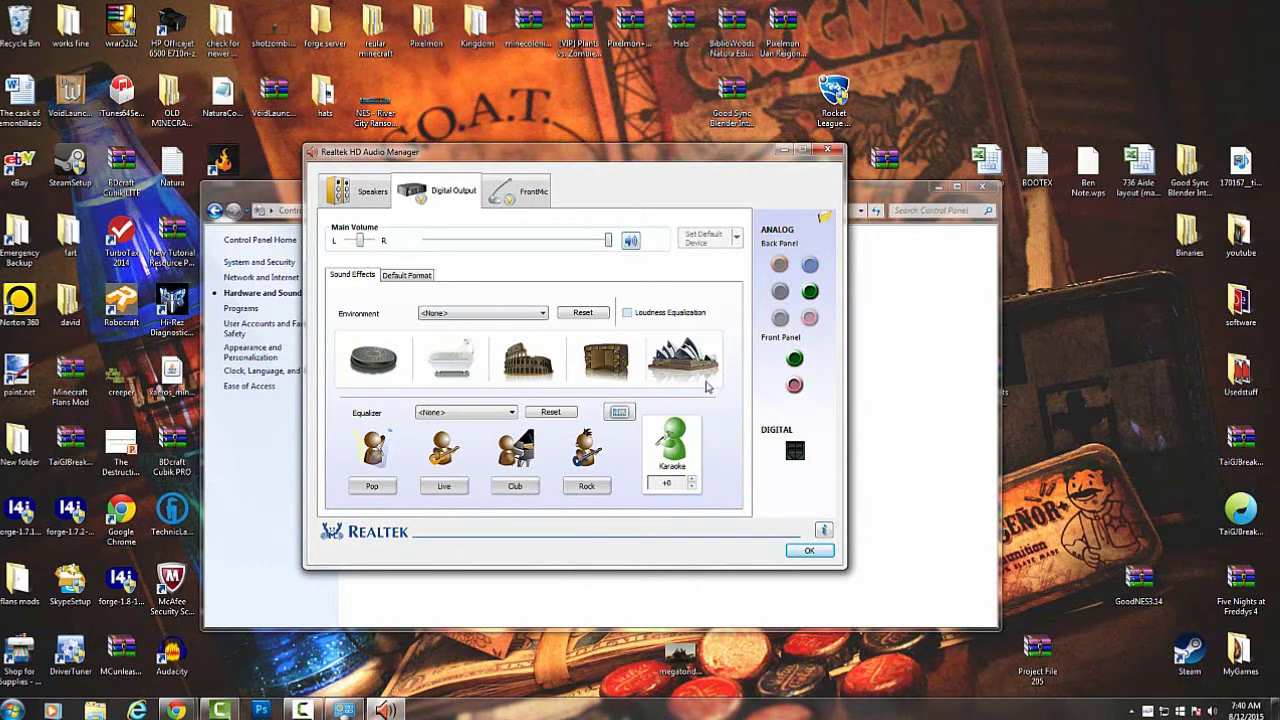
pyautogui.click(524, 198)
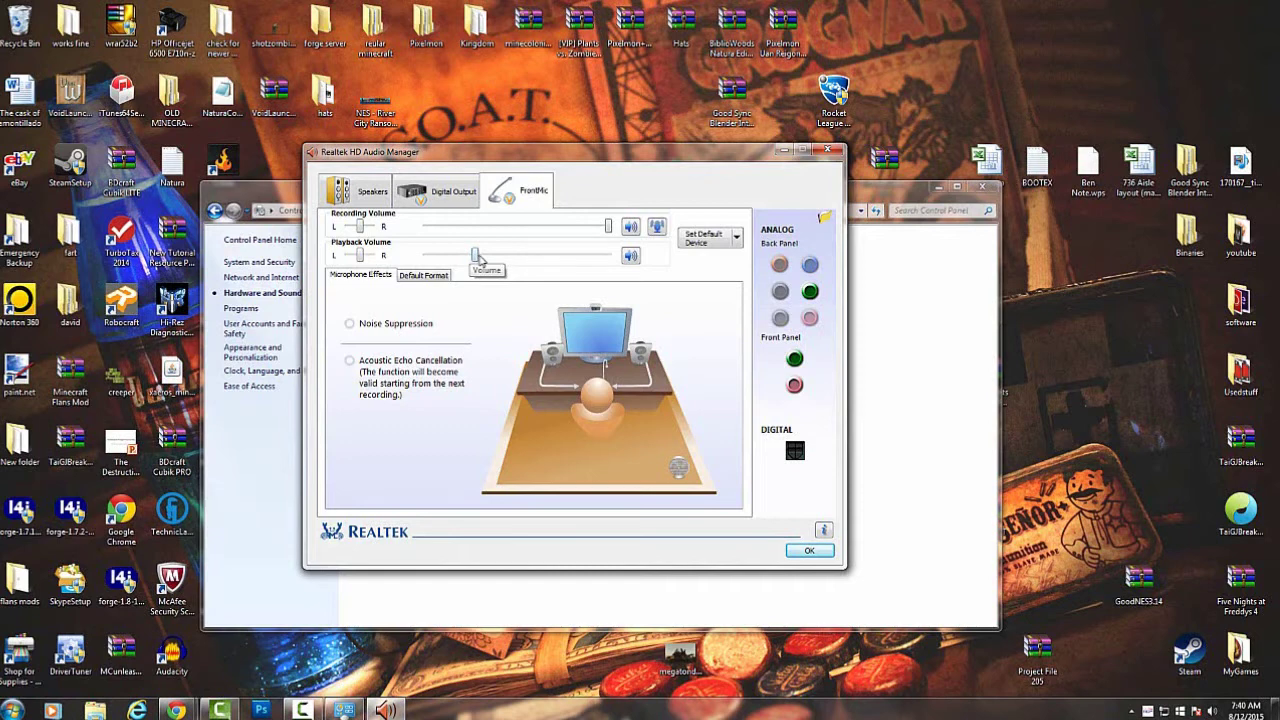
pyautogui.moveTo(475, 256); pyautogui.dragTo(531, 258)
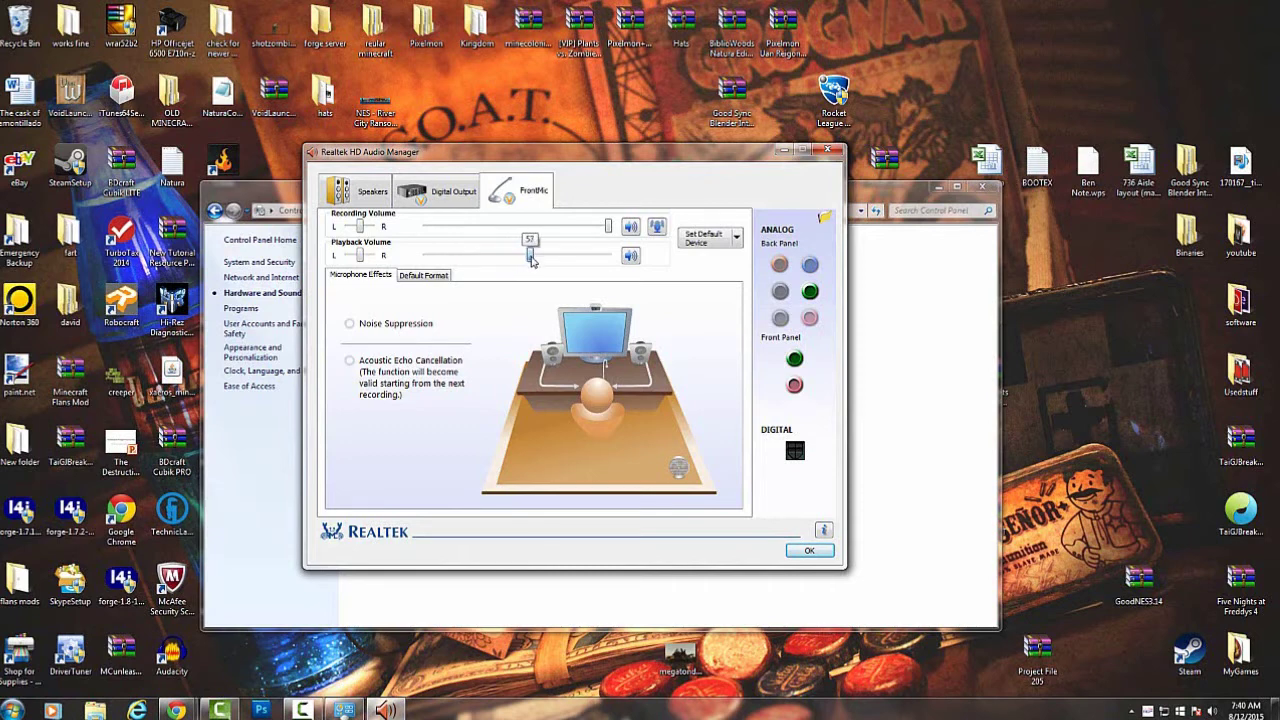
pyautogui.click(351, 325)
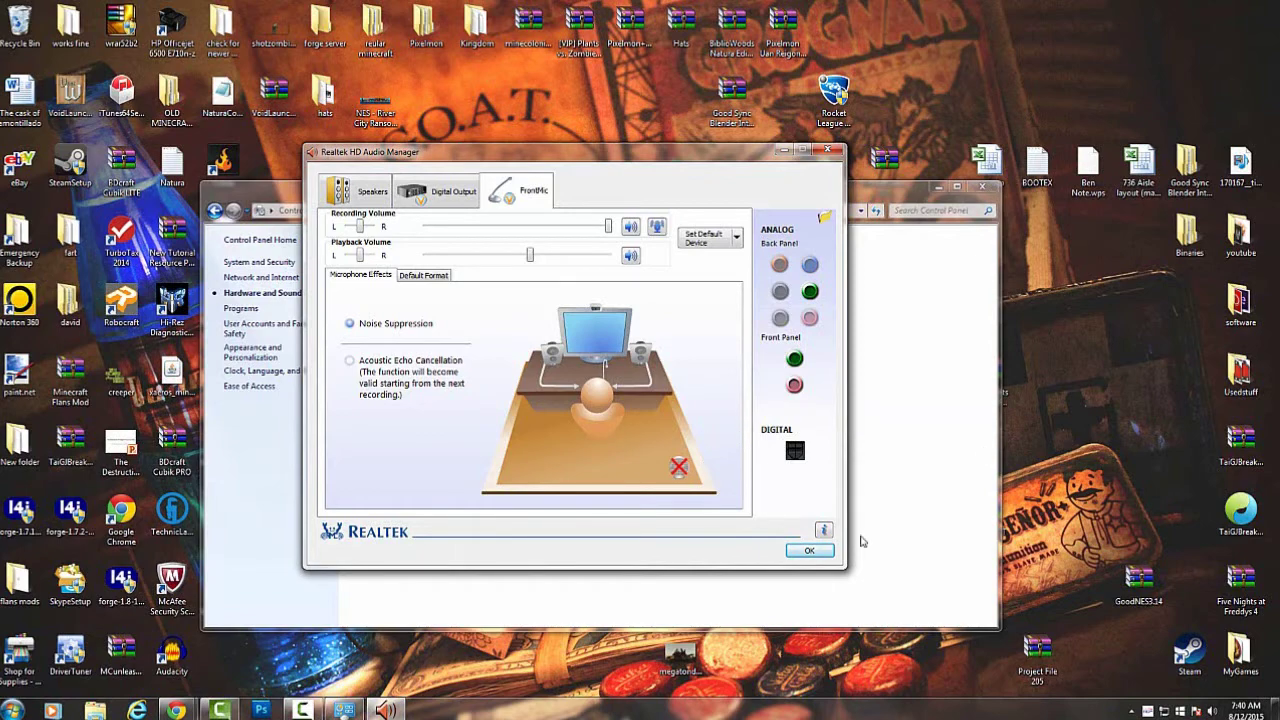
pyautogui.click(826, 551)
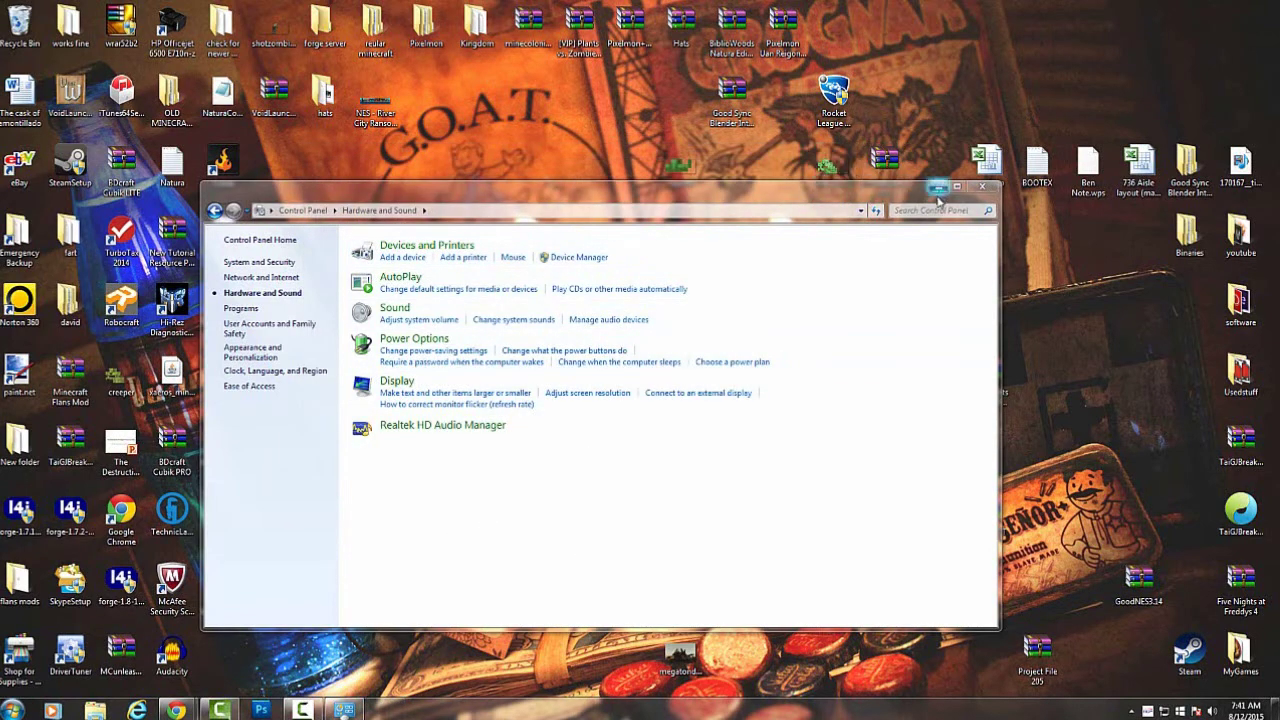
# - Close Control Panel and open the youtube 'finished videos' folder
pyautogui.click(981, 189)
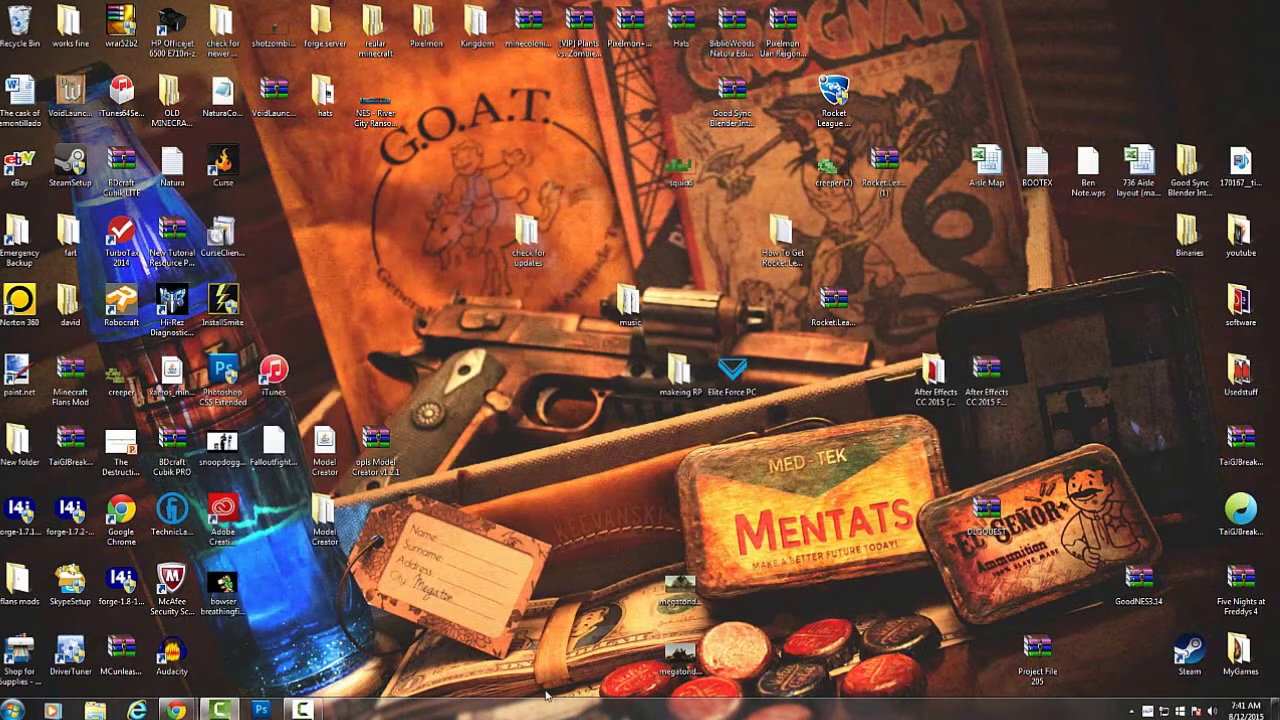
pyautogui.doubleClick(1241, 232)
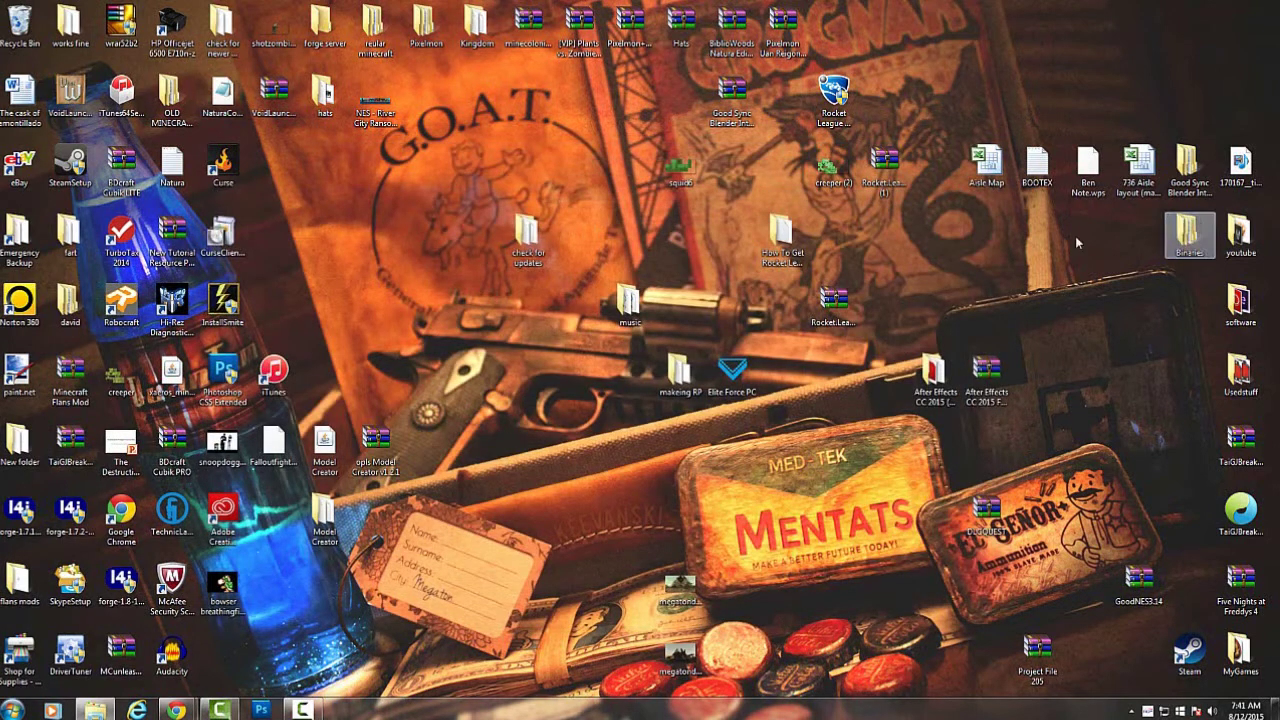
pyautogui.doubleClick(736, 293)
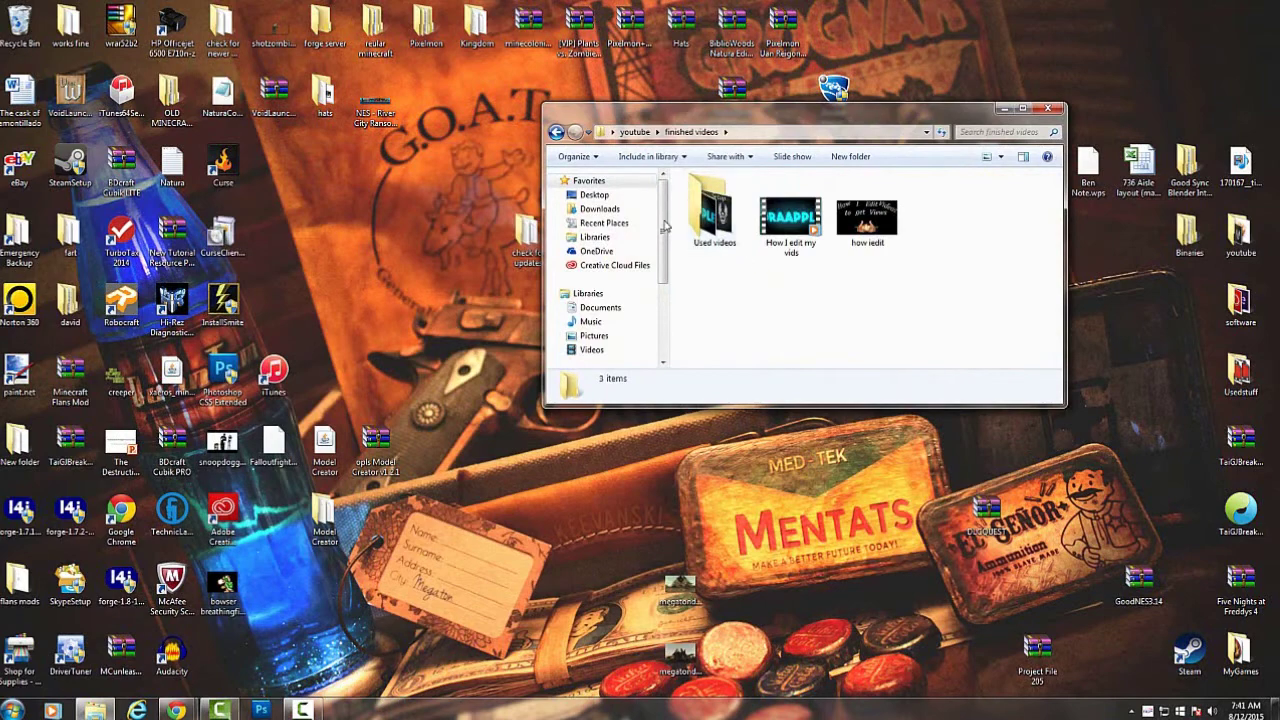
# - Play 'How I edit my vids' in Windows Media Player, pause it, and close the player
pyautogui.click(783, 228)
pyautogui.doubleClick(783, 228)
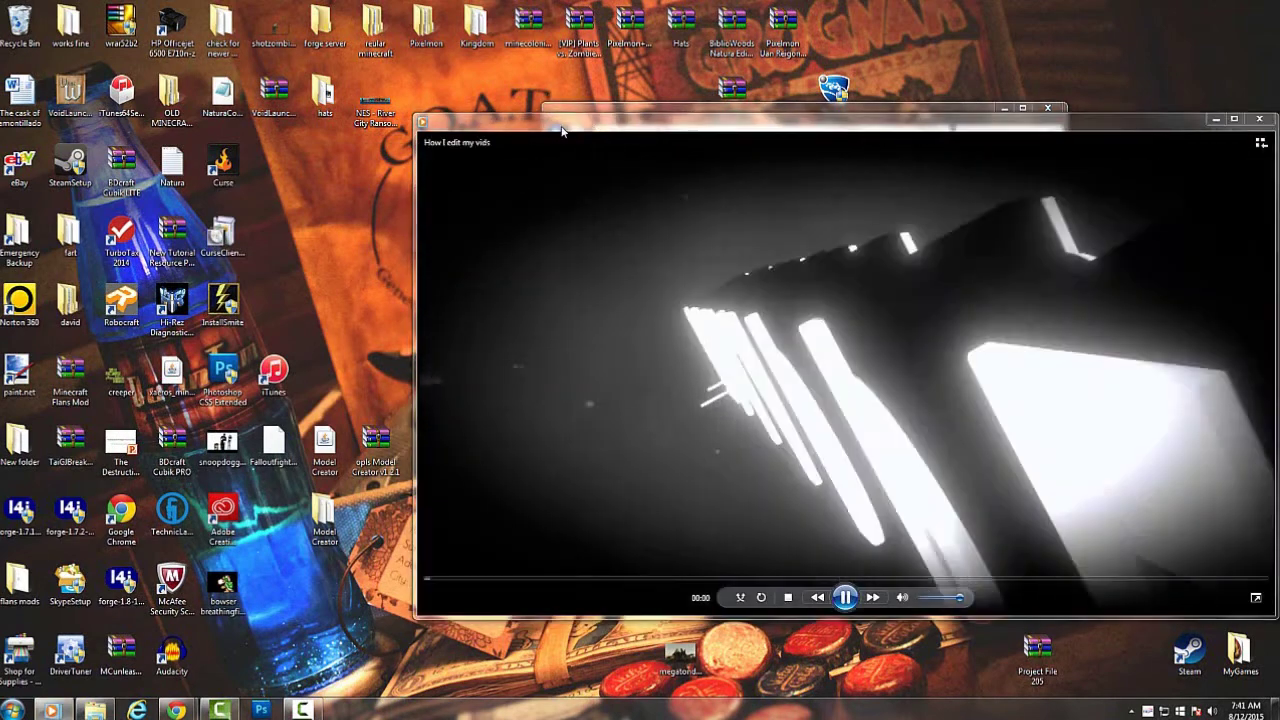
pyautogui.moveTo(562, 130); pyautogui.dragTo(305, 104)
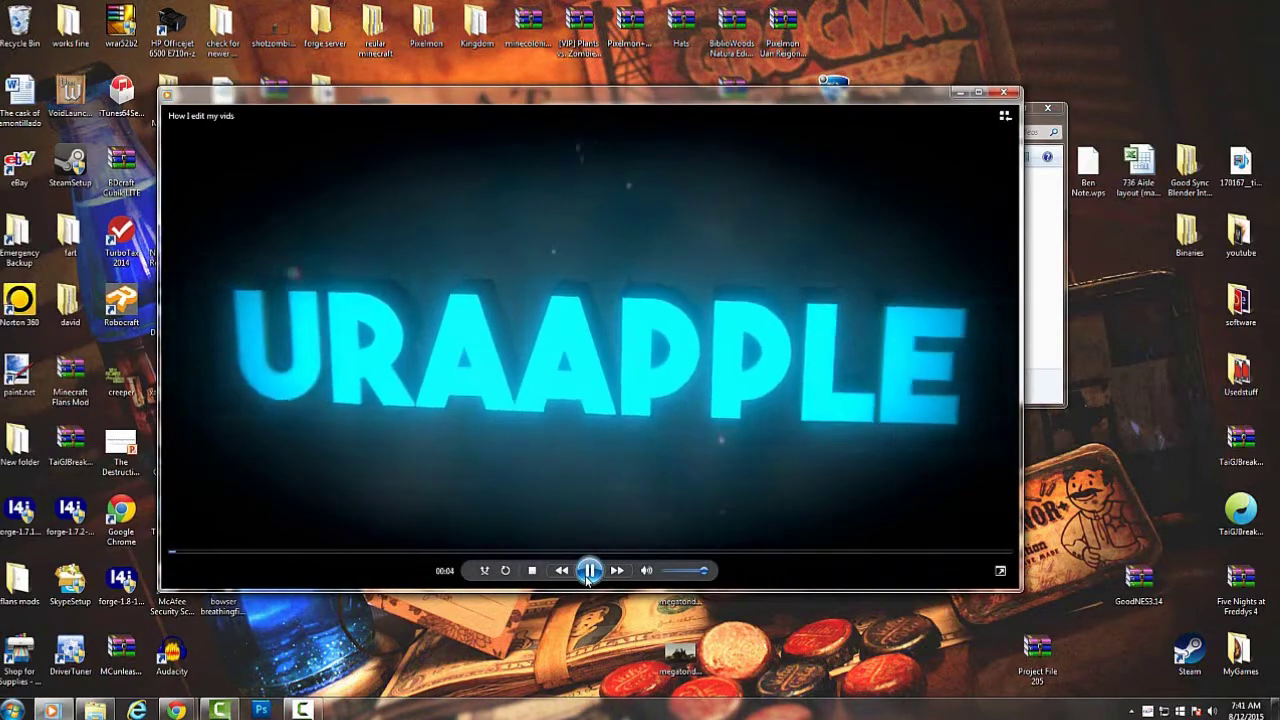
pyautogui.click(589, 570)
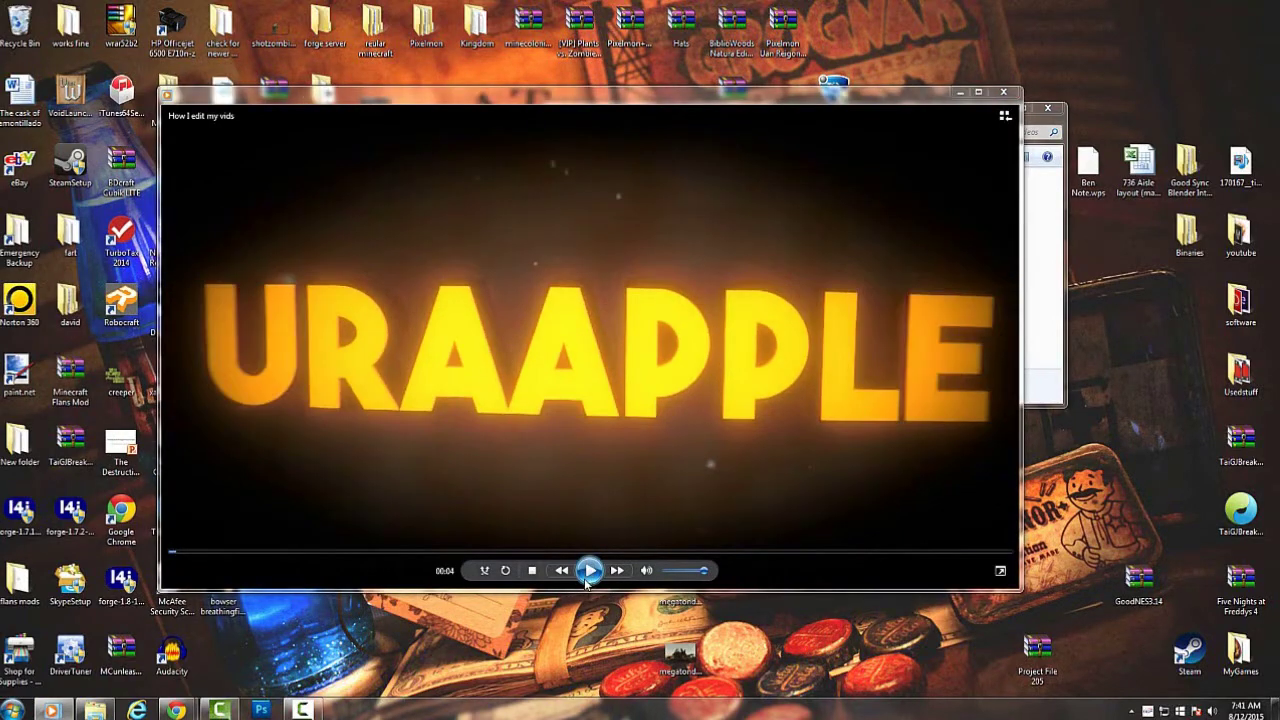
pyautogui.click(1004, 92)
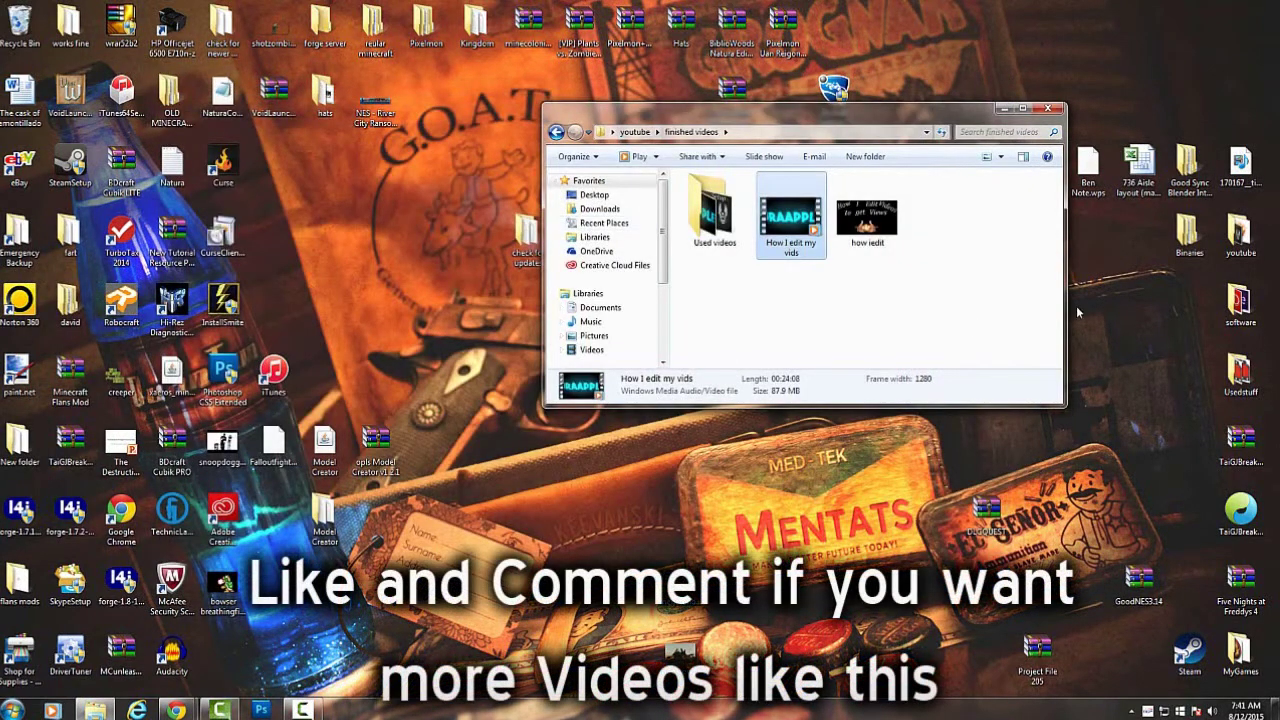